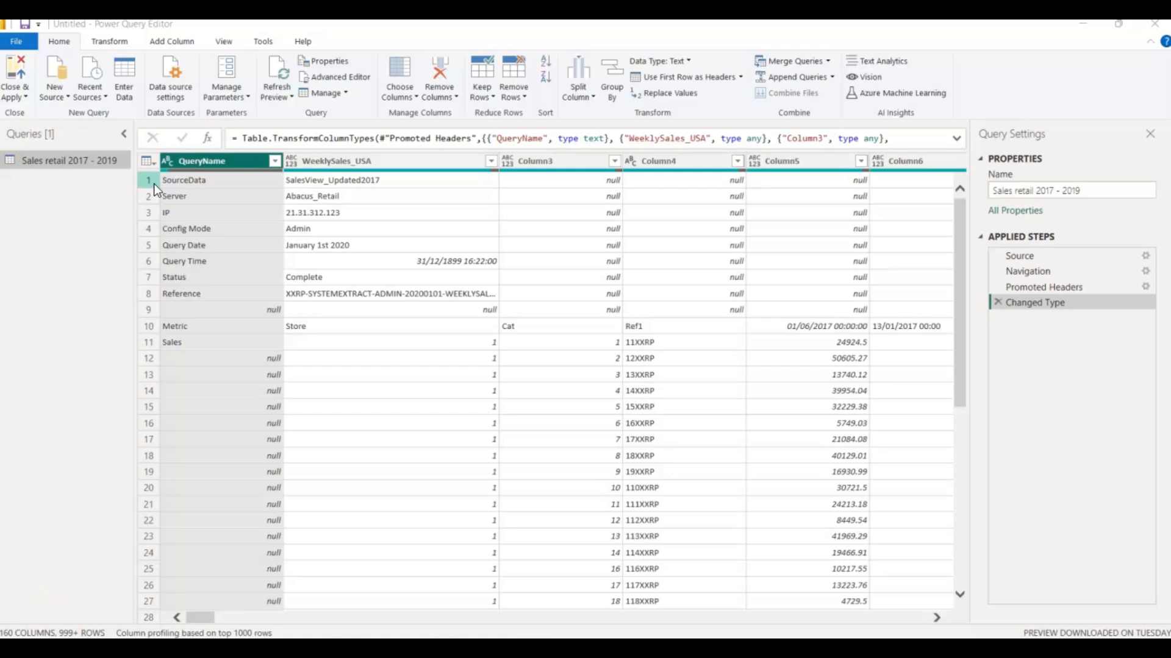
Remove the top 9 rows of the query and promote the following row to column headers.
left_click(165, 213)
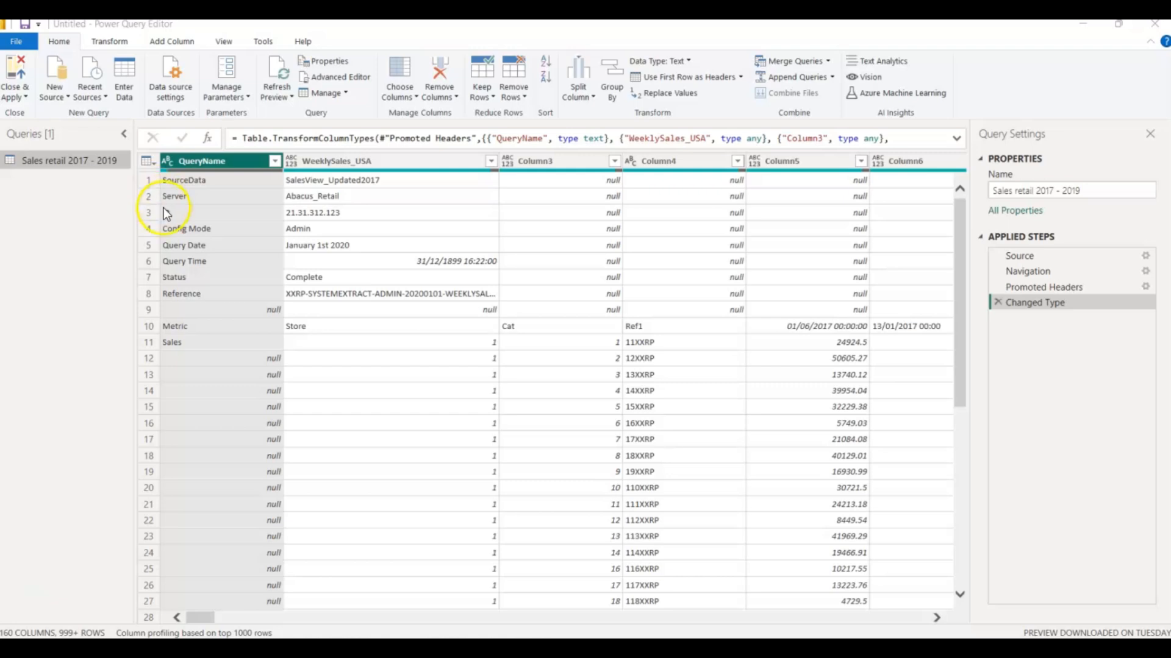
left_click(525, 97)
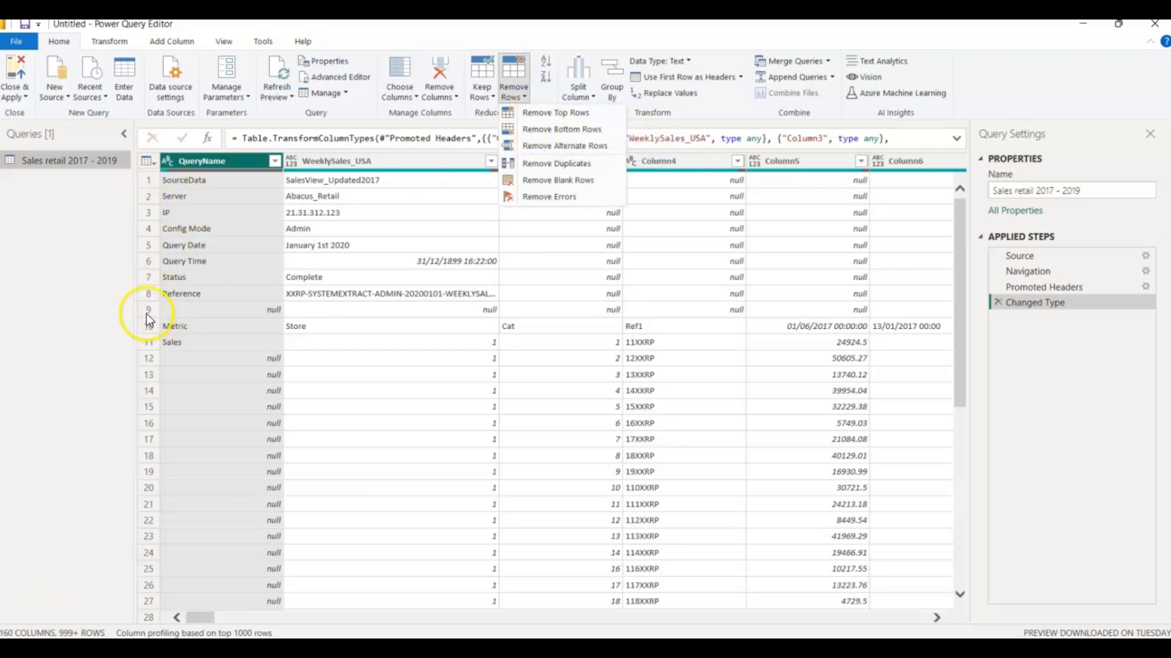
left_click(542, 114)
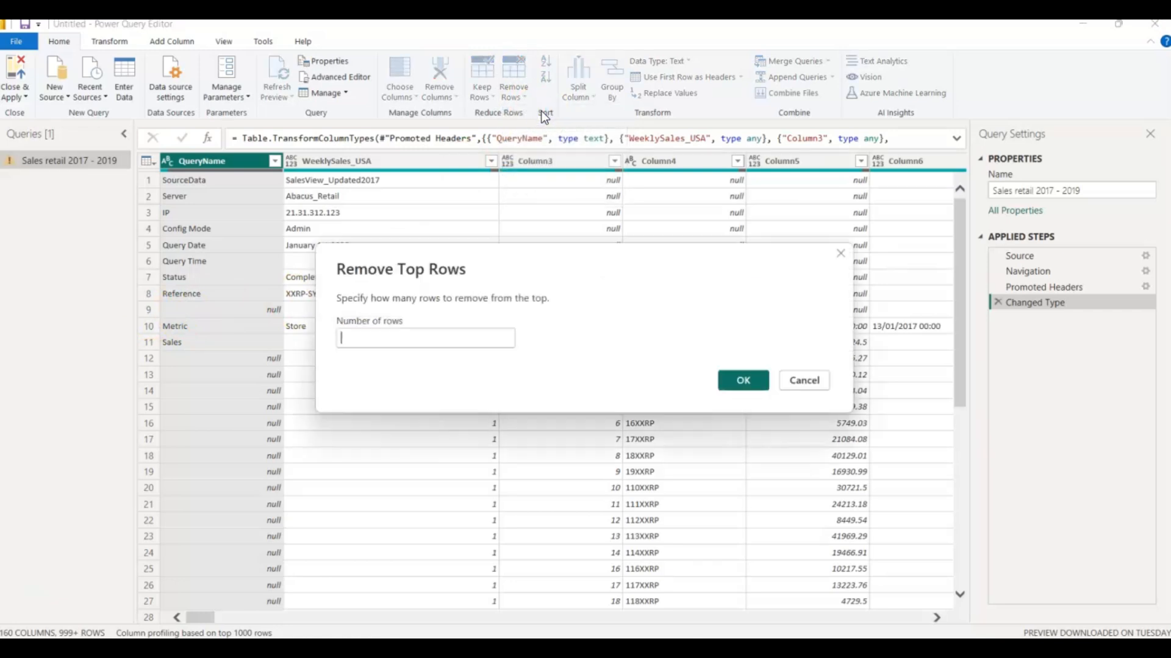
type("9")
key("Return")
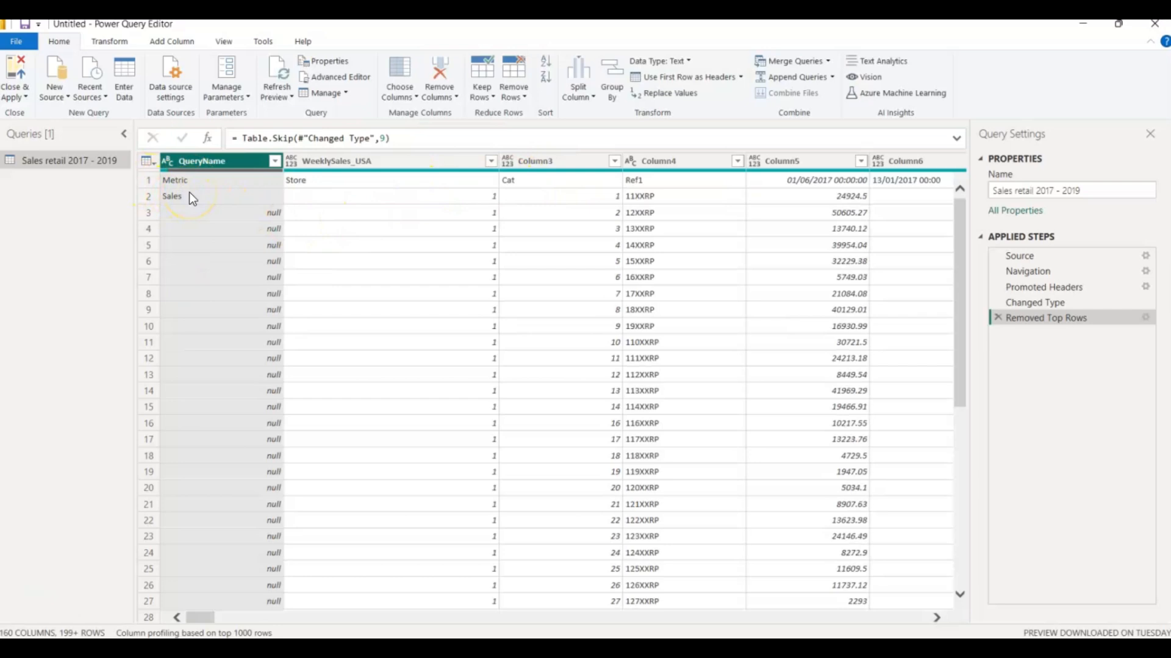
left_click(681, 78)
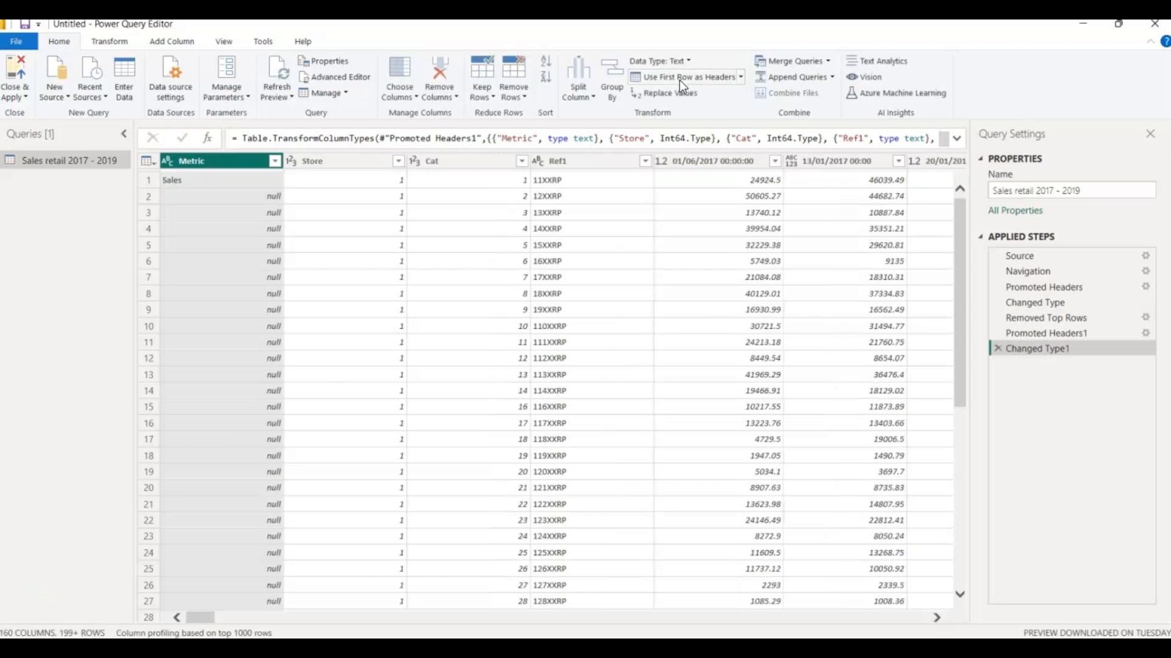
left_click(401, 230)
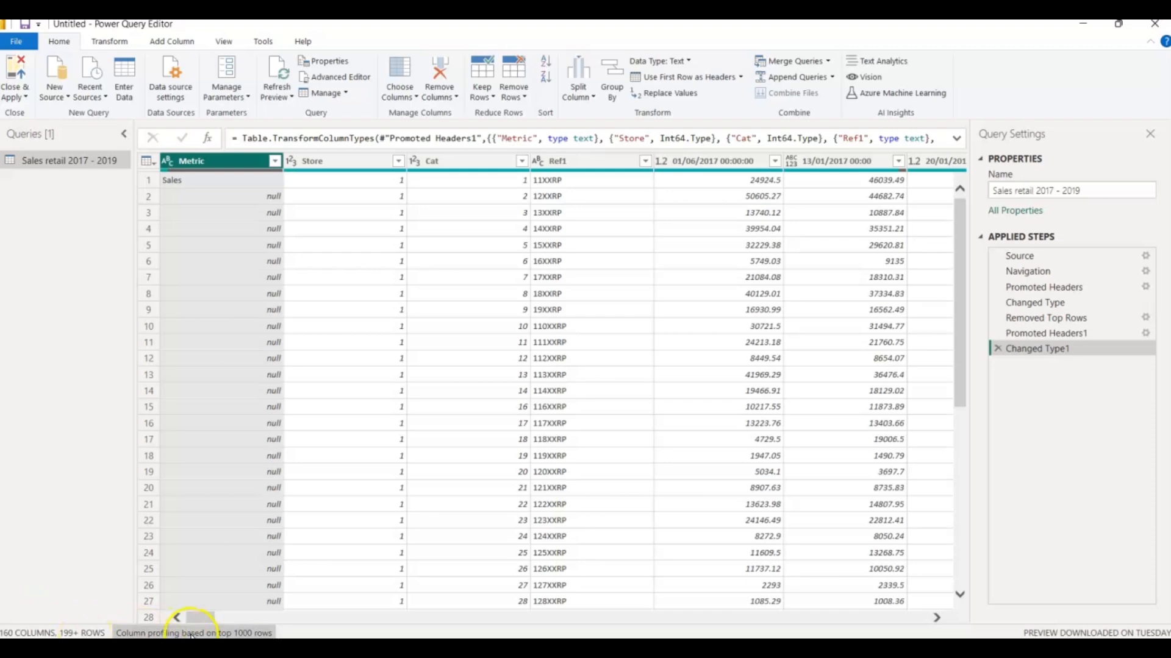
Unpivot all the date columns by keeping Metric, Store, Cat and Ref1 fixed and unpivoting the other columns.
mouse_move(198, 616)
left_mouse_down()
mouse_move(178, 616)
mouse_move(206, 616)
left_mouse_up()
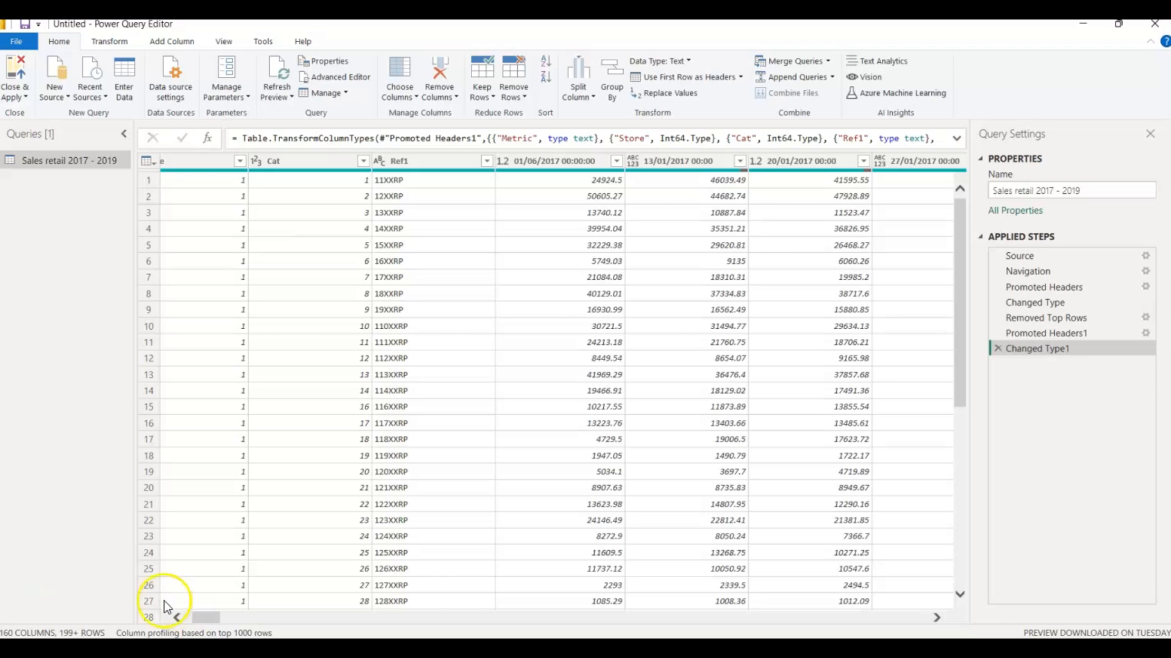
left_click(511, 163)
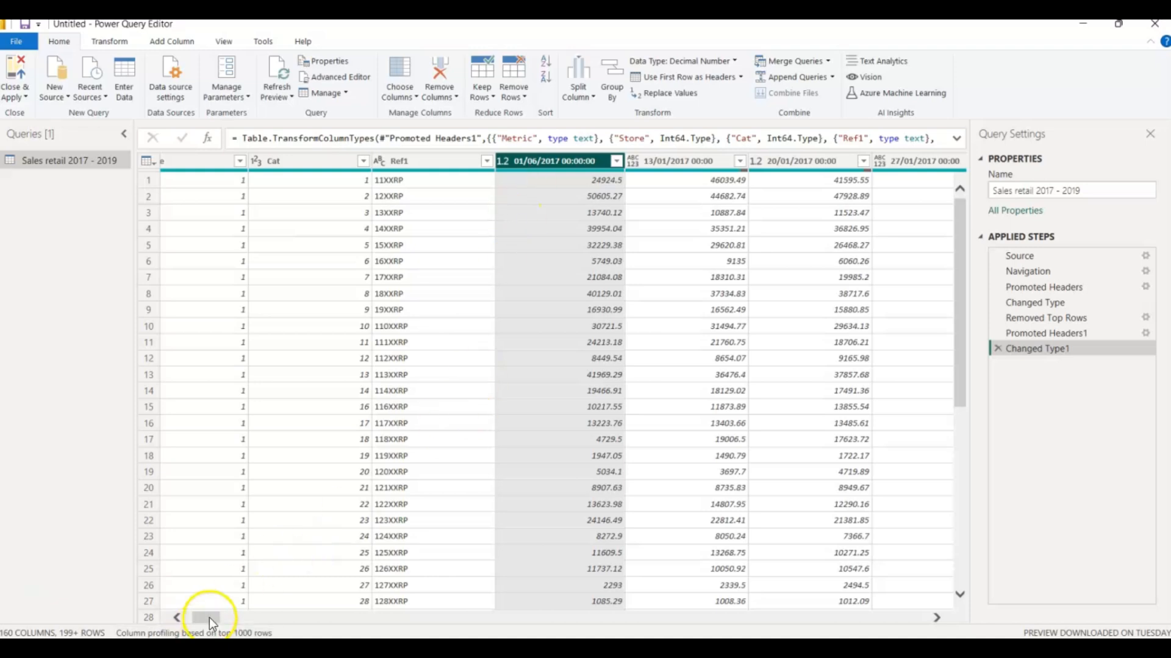
left_click_drag(210, 617, 239, 615)
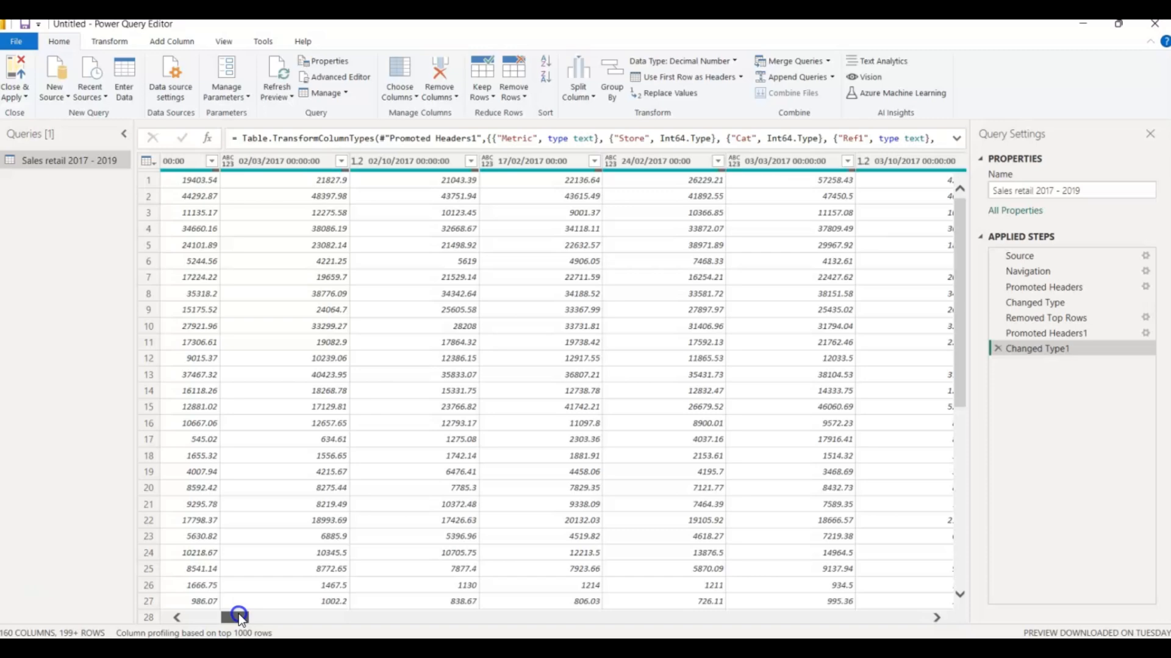
left_click_drag(239, 615, 324, 614)
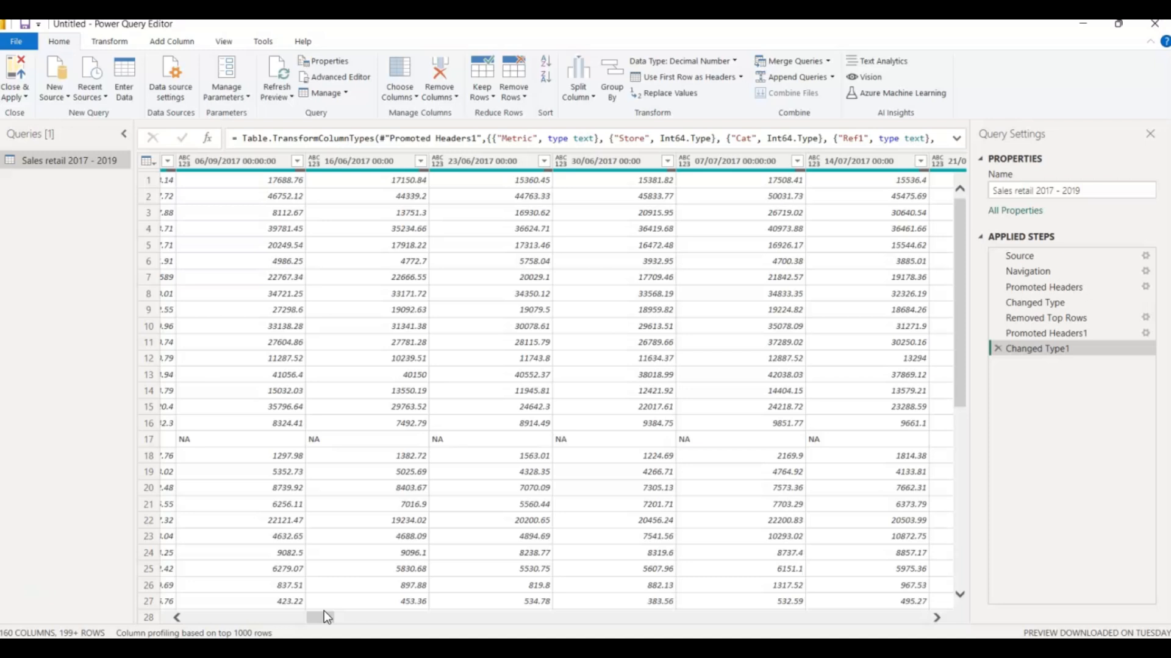
left_click_drag(320, 618, 137, 620)
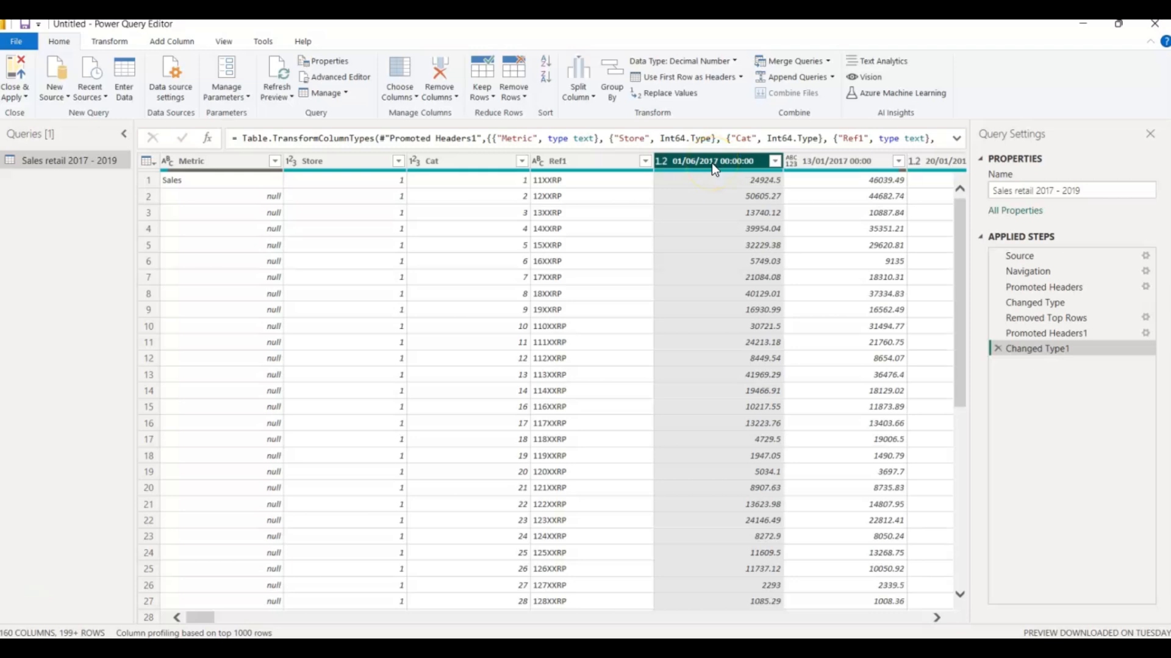
left_click(223, 163)
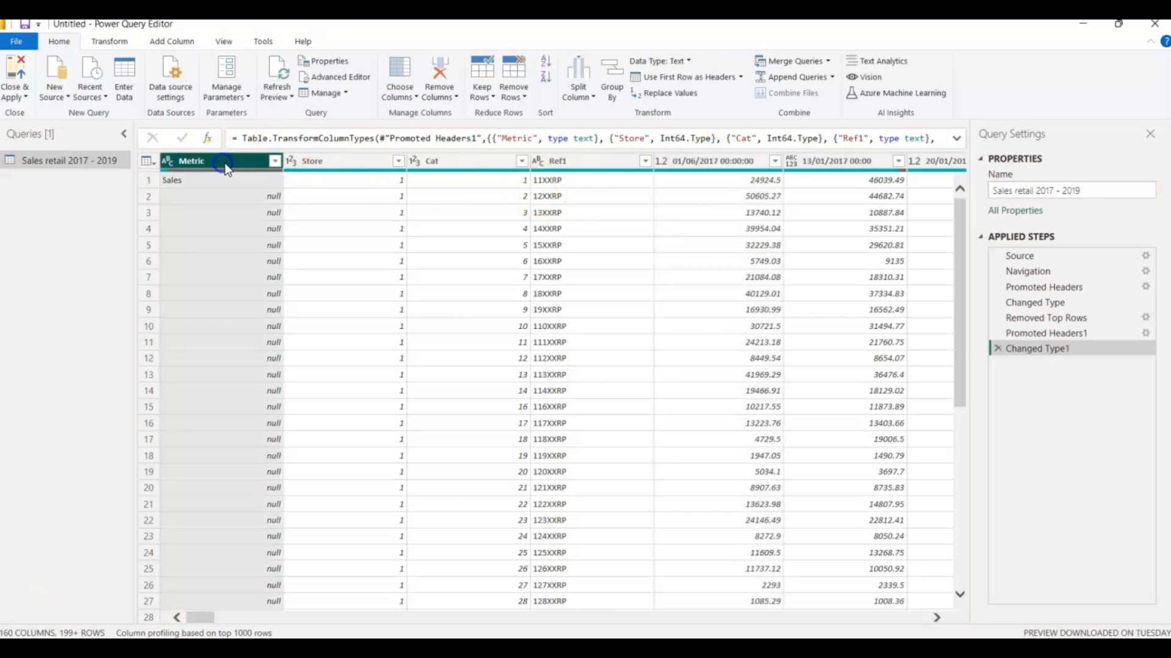
left_click(565, 159, "shift")
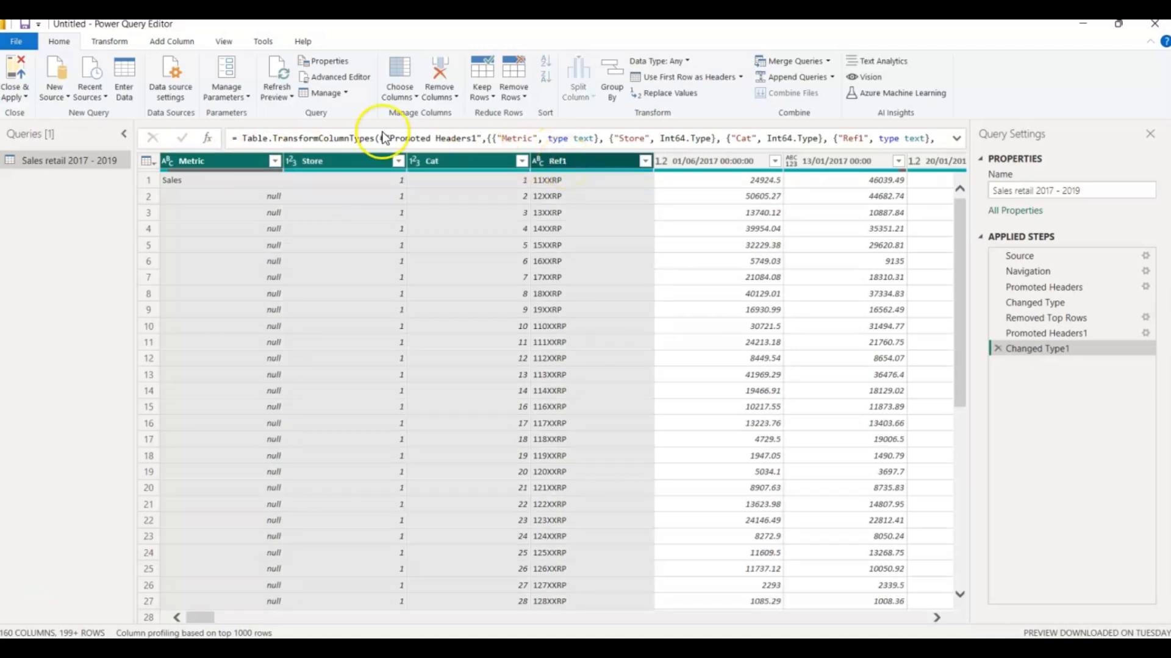
left_click(129, 79)
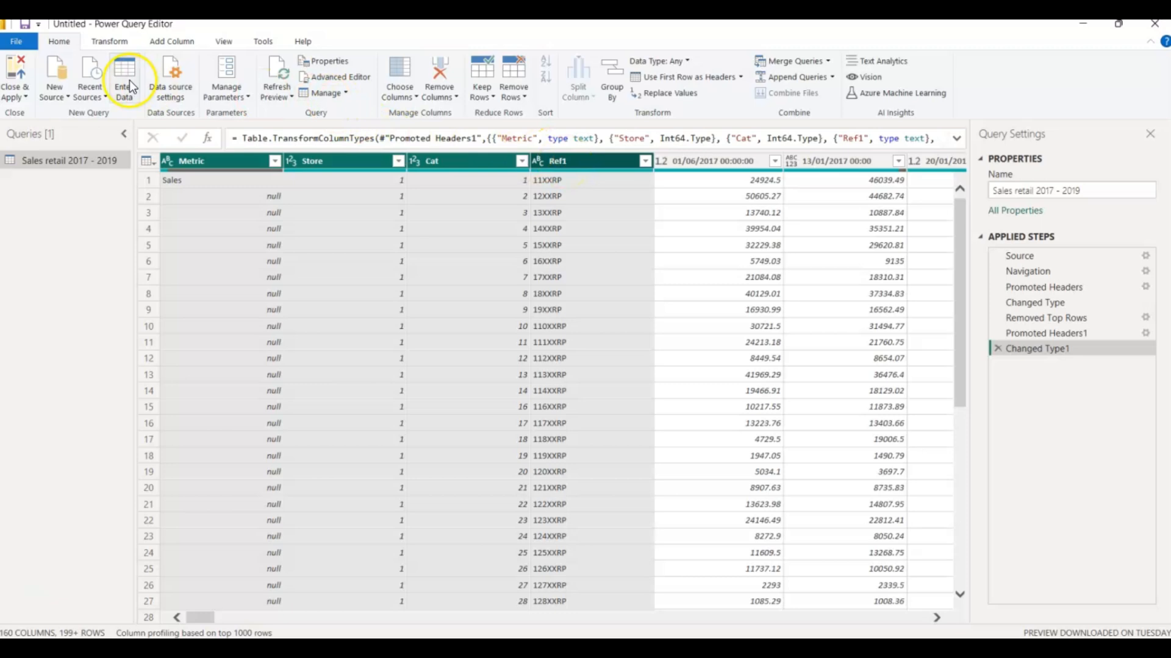
left_click(109, 38)
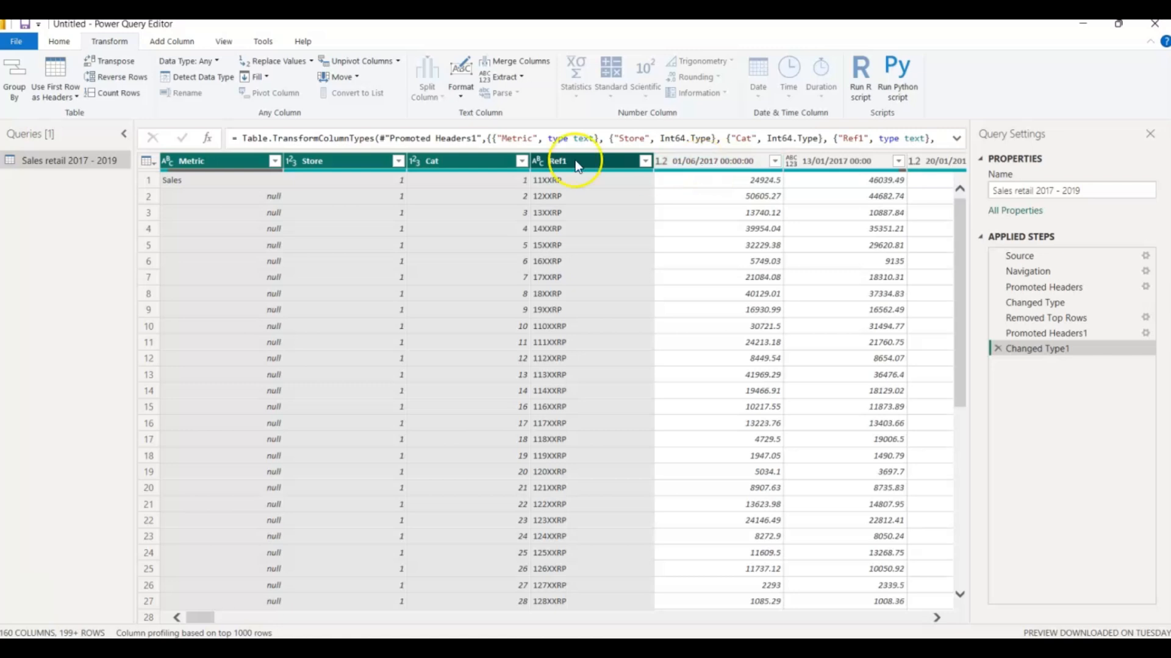
left_click(400, 62)
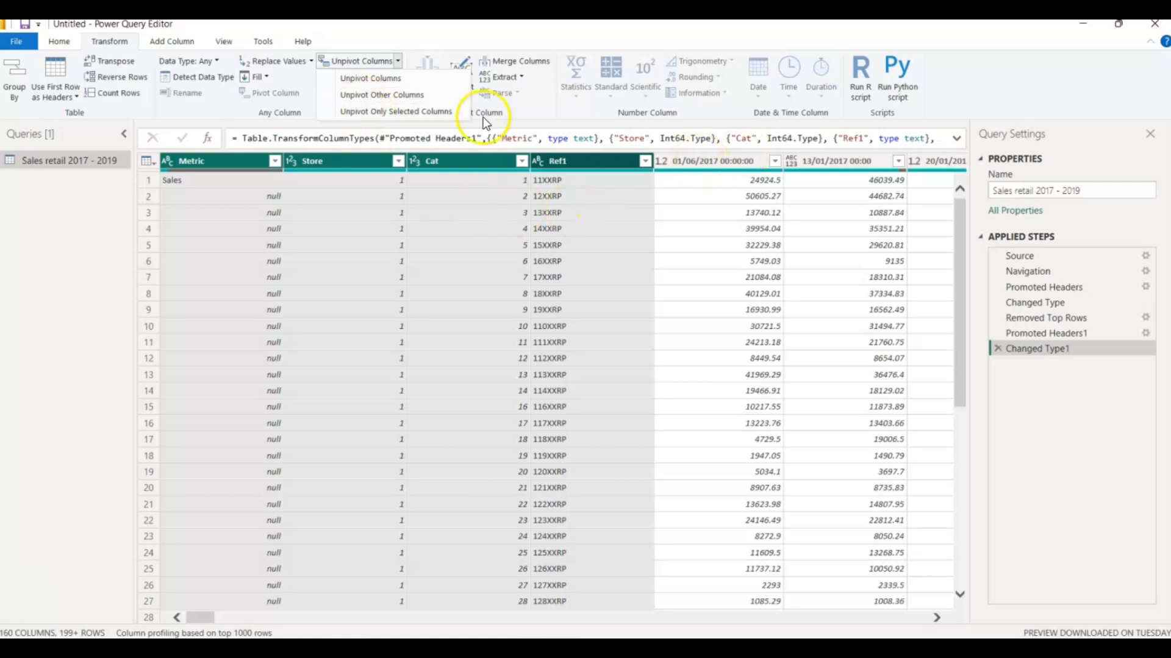
left_click(398, 96)
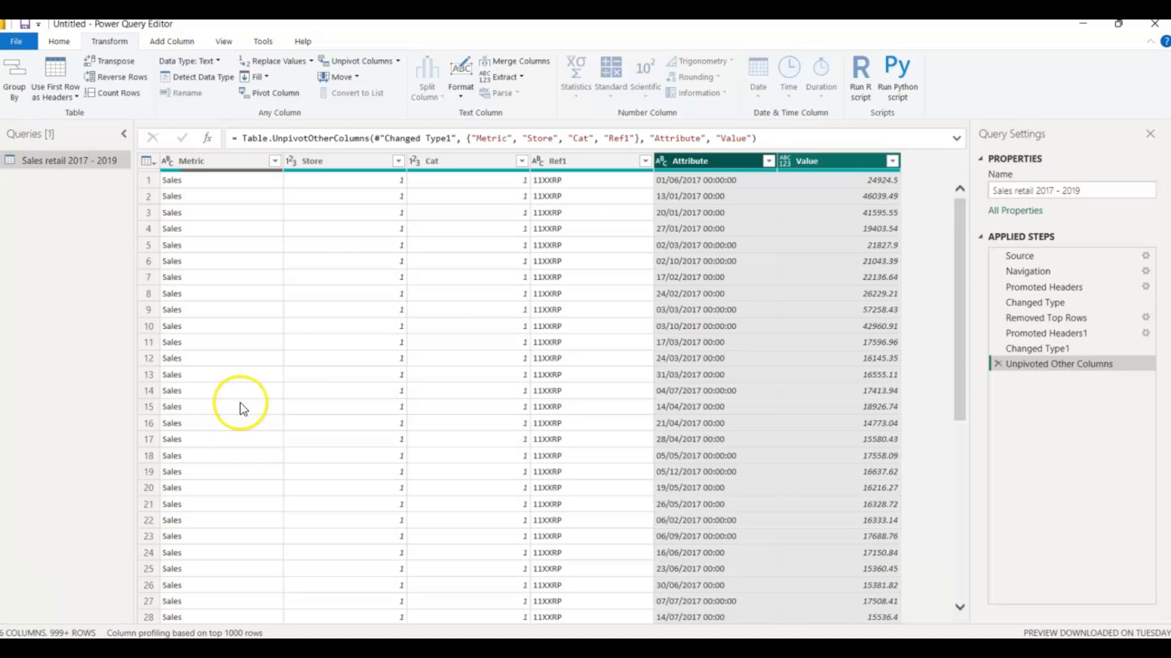
Rename the Attribute column to Date.
double_click(707, 161)
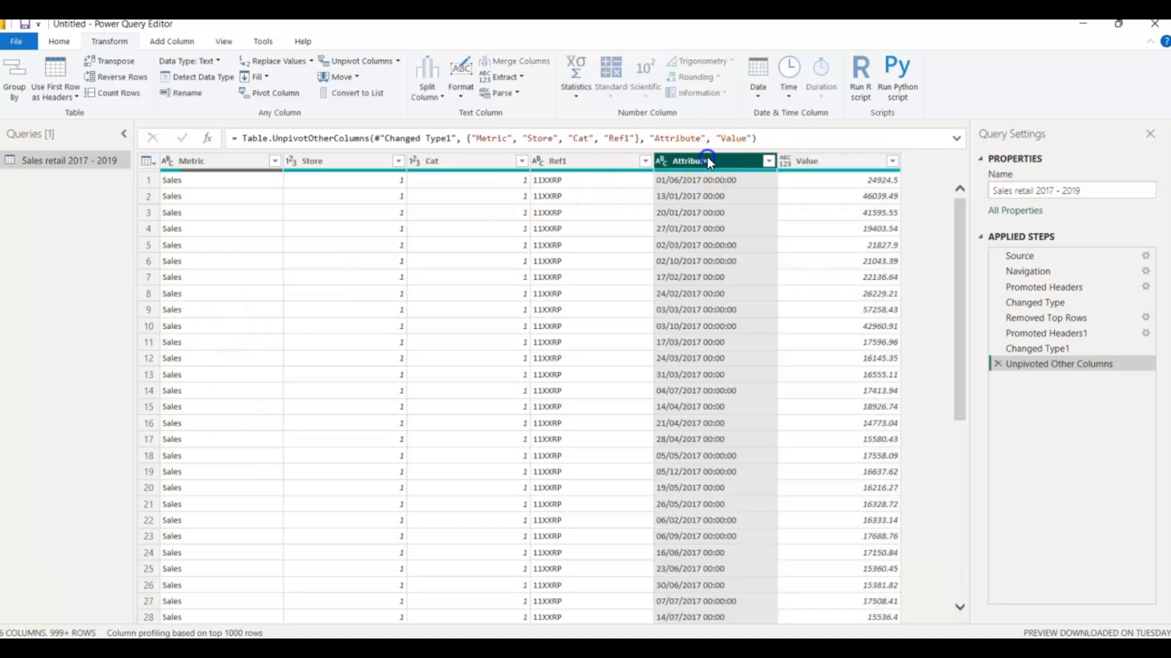
type("Date")
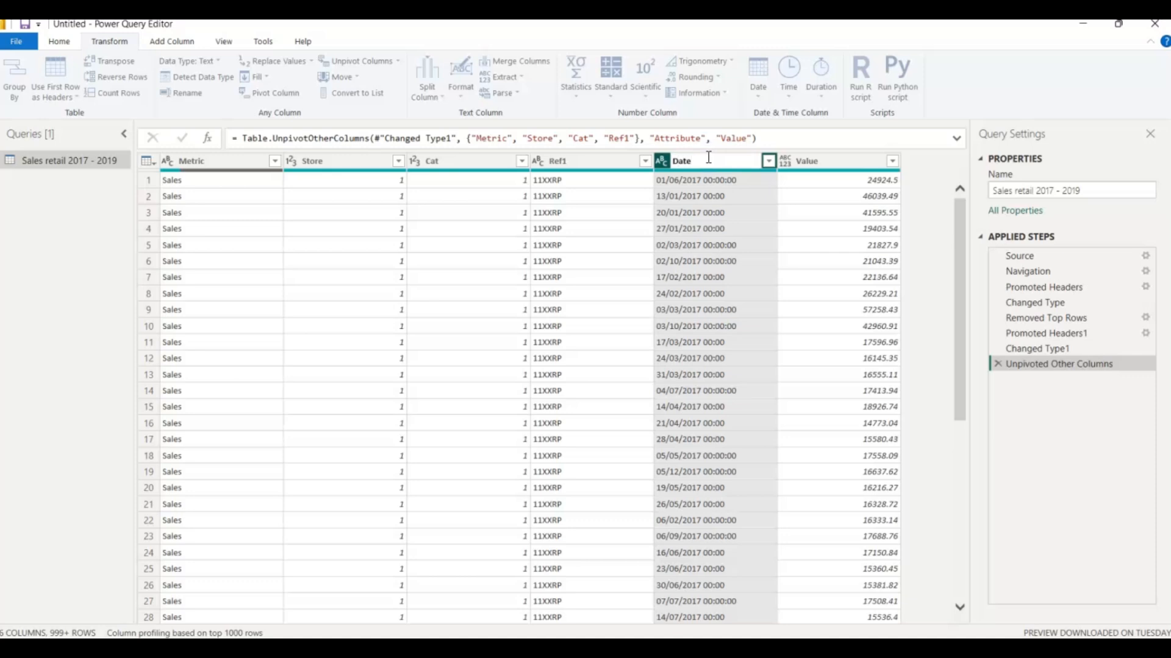
key("Return")
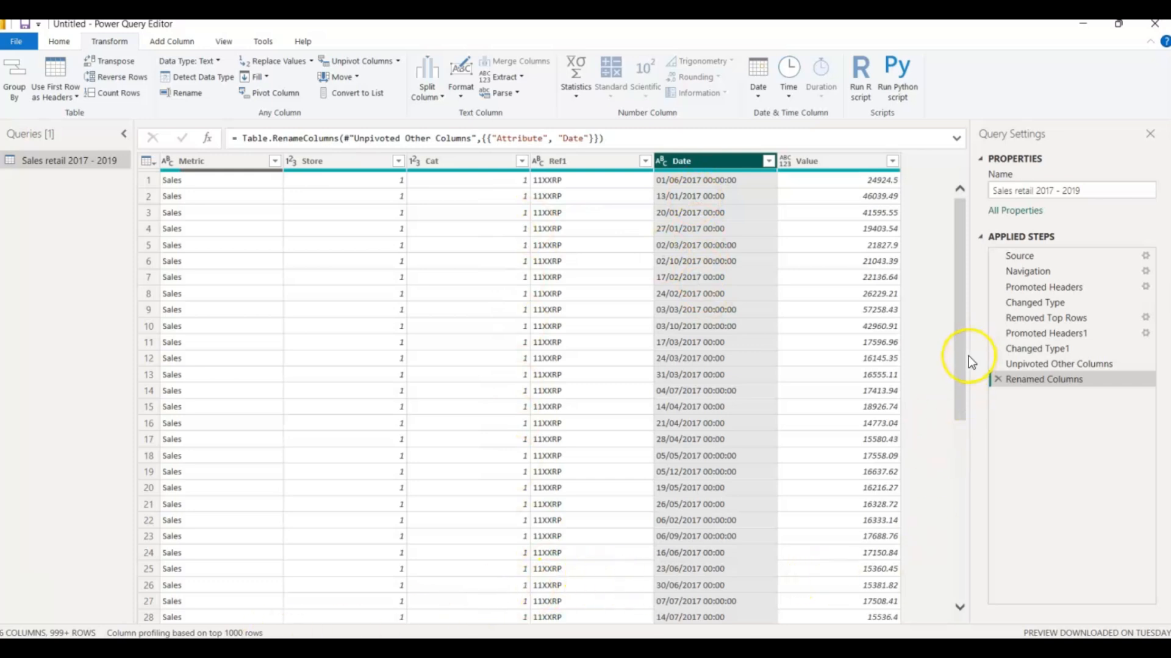
Delete the applied steps for the column rename and the unpivot from the query.
left_click_drag(968, 356, 937, 244)
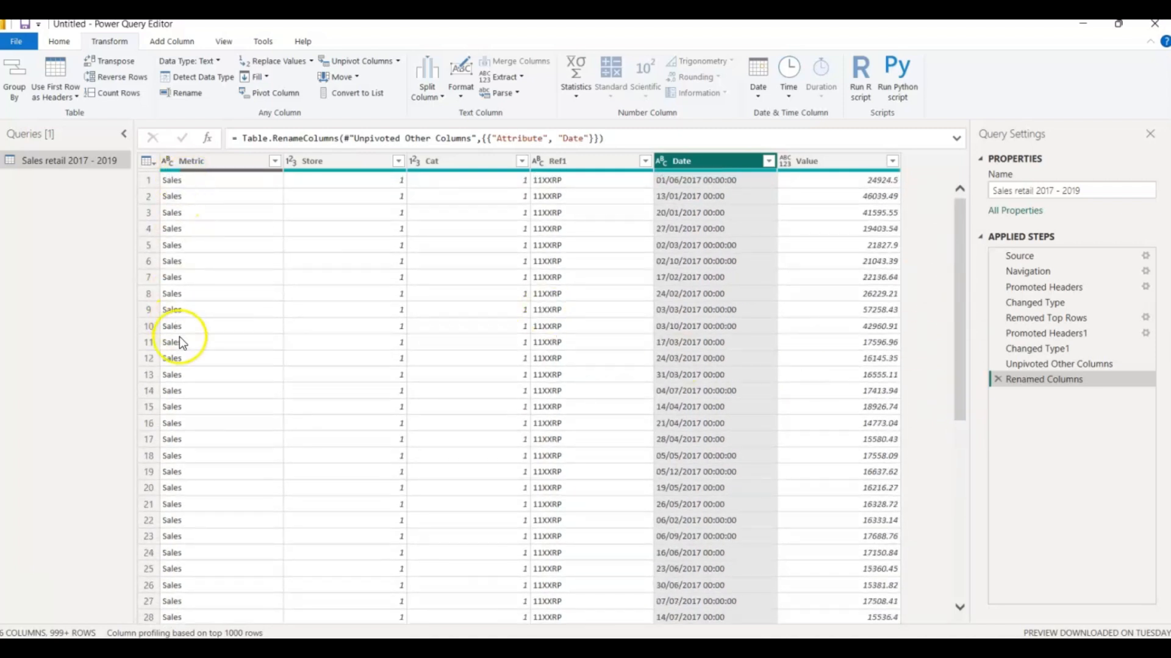
left_click(997, 379)
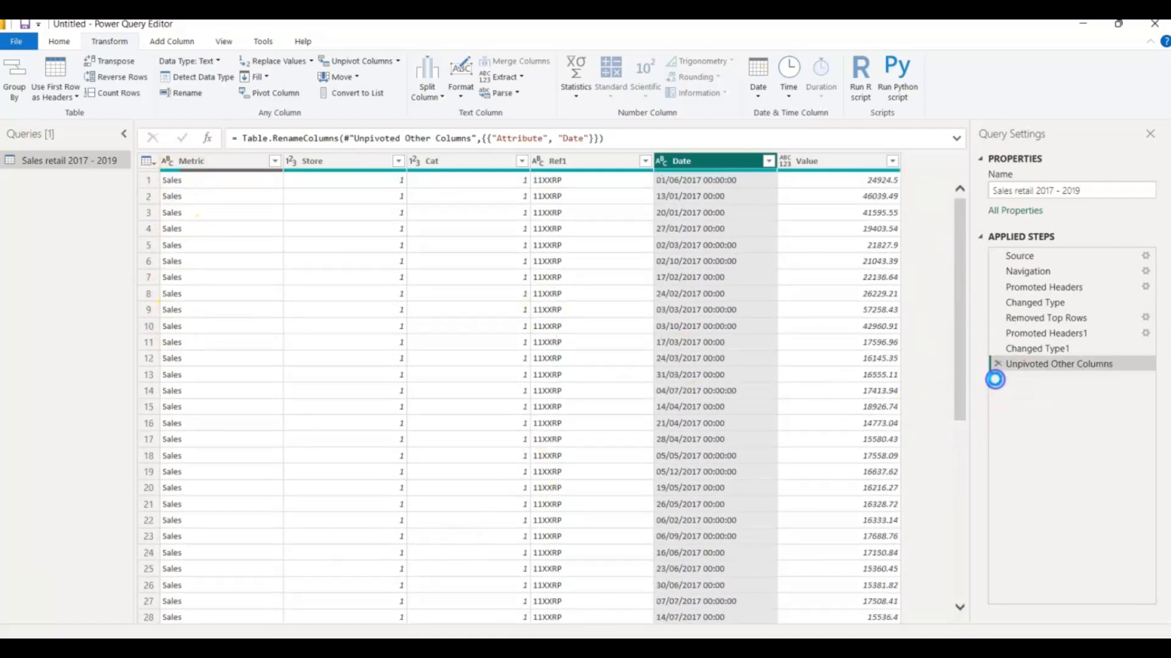
left_click(997, 364)
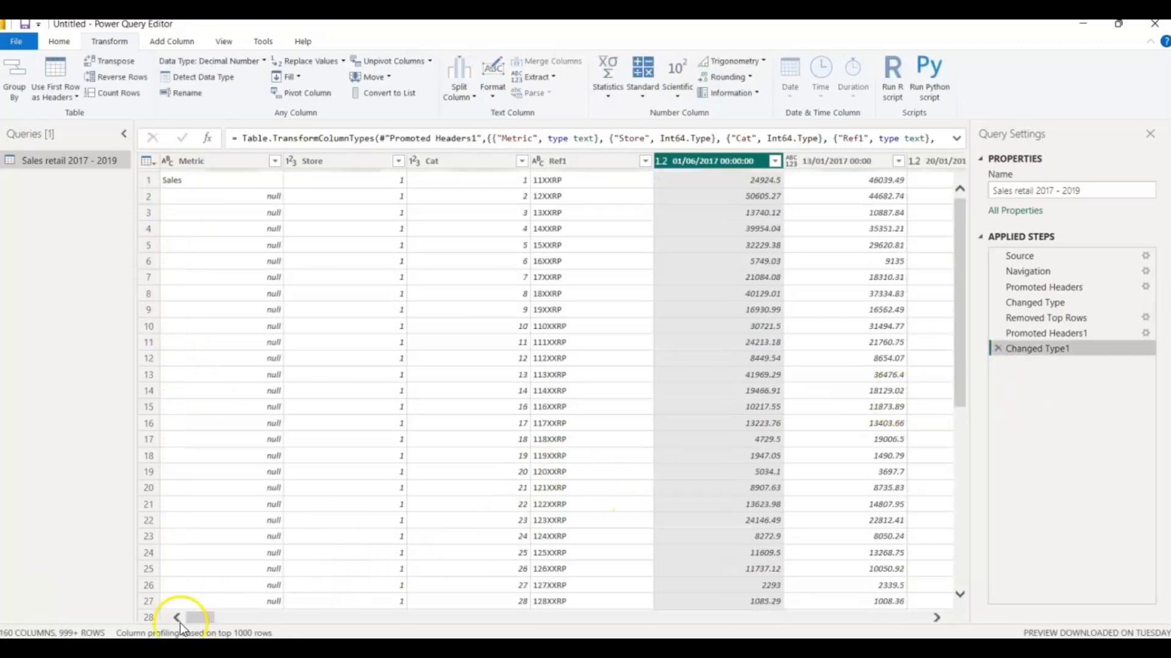
Examine the Metric column's rows and load its complete list of distinct filter values, leaving the column unfiltered.
left_click(200, 163)
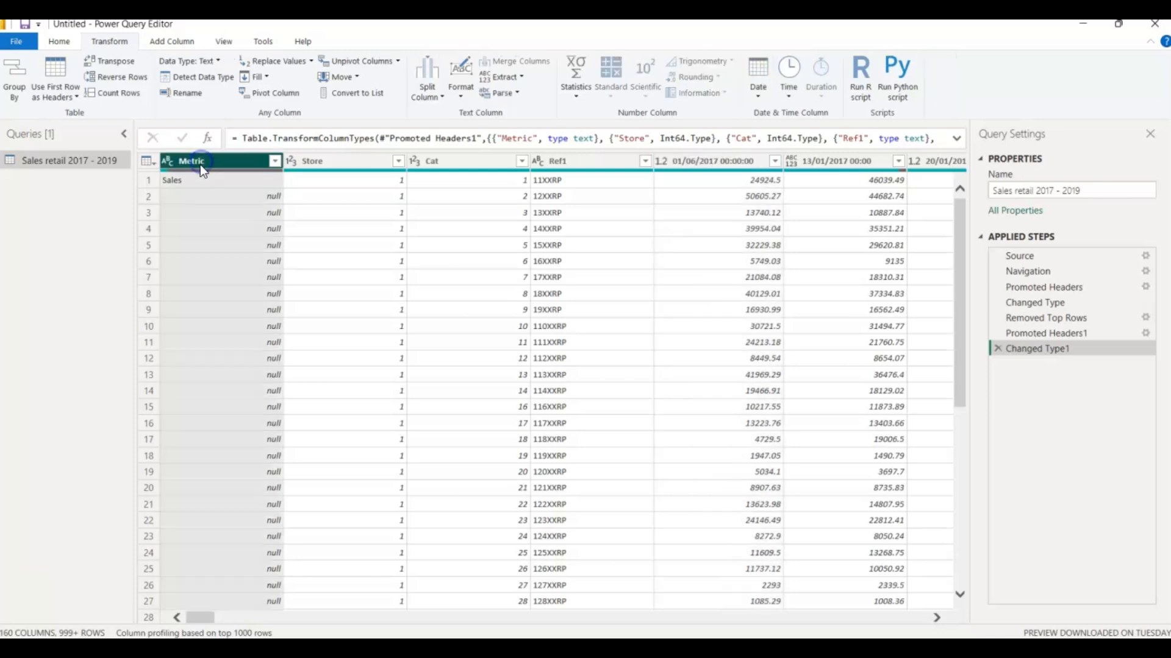
left_click(194, 181)
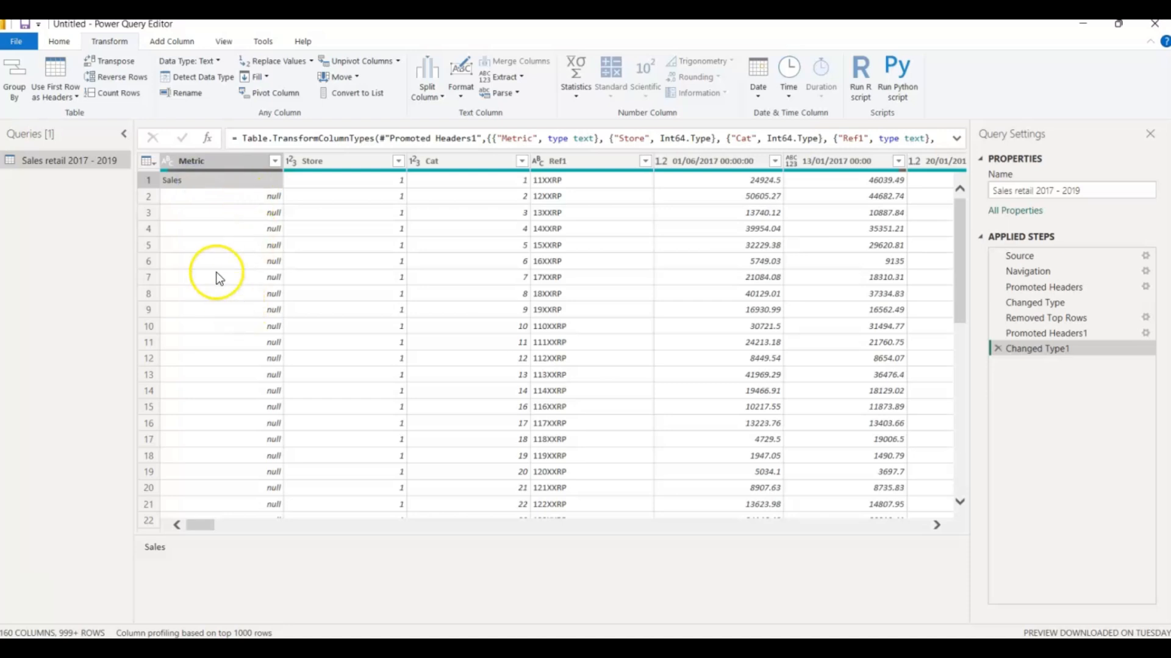
left_click_drag(958, 253, 960, 514)
left_click(958, 508)
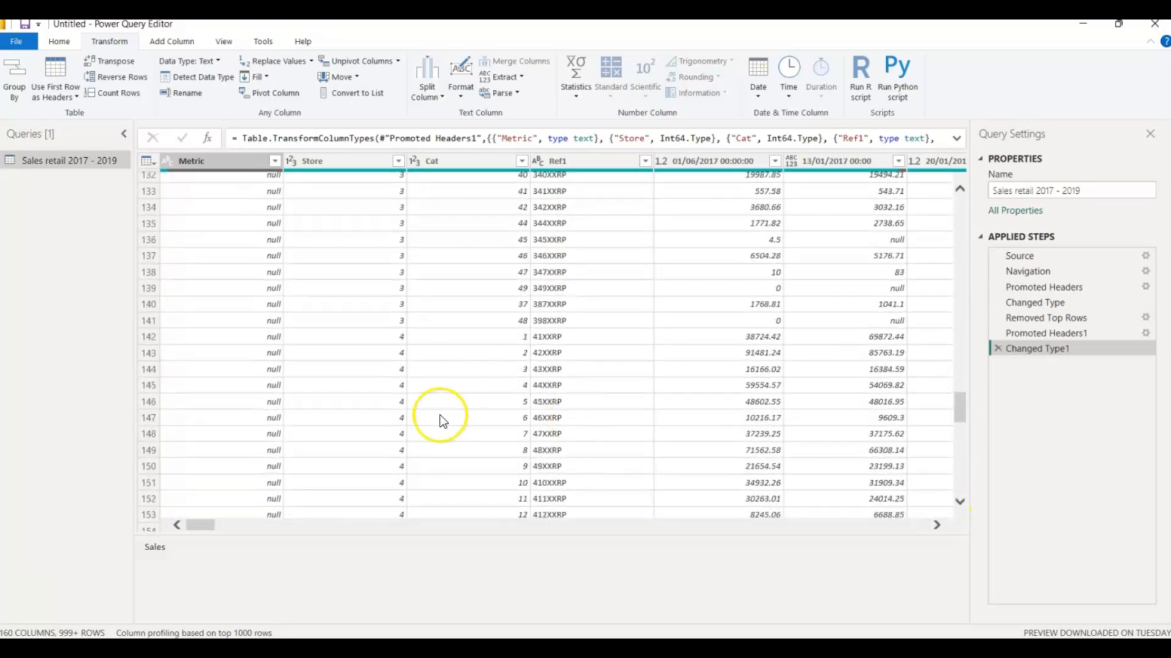
left_click(275, 161)
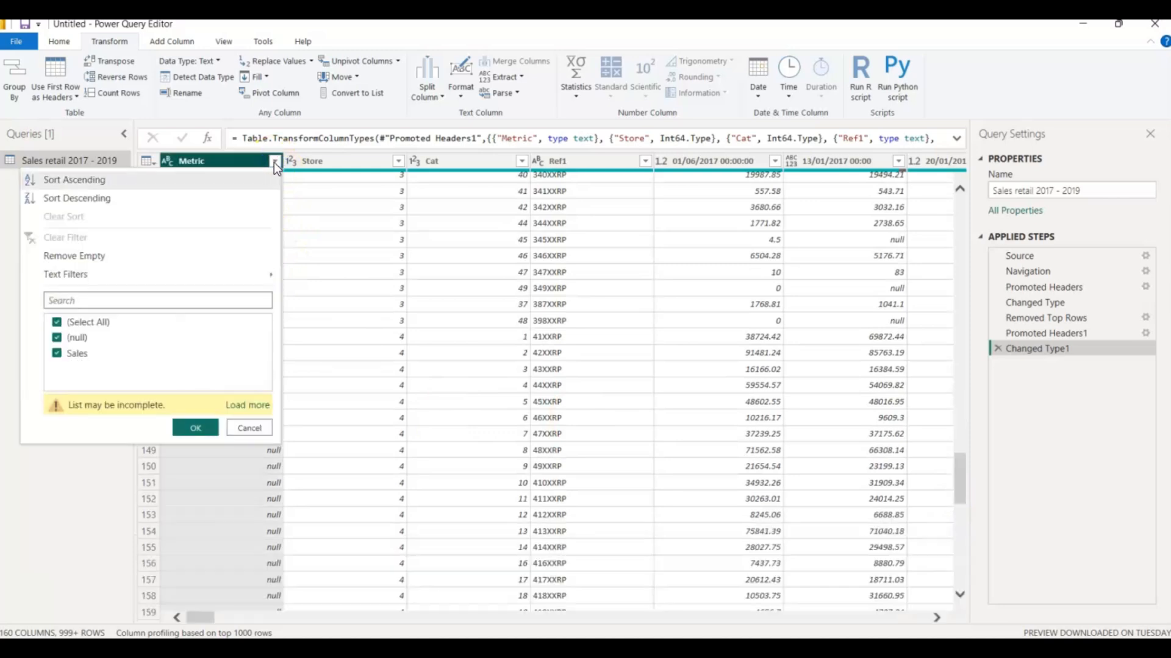
left_click(257, 406)
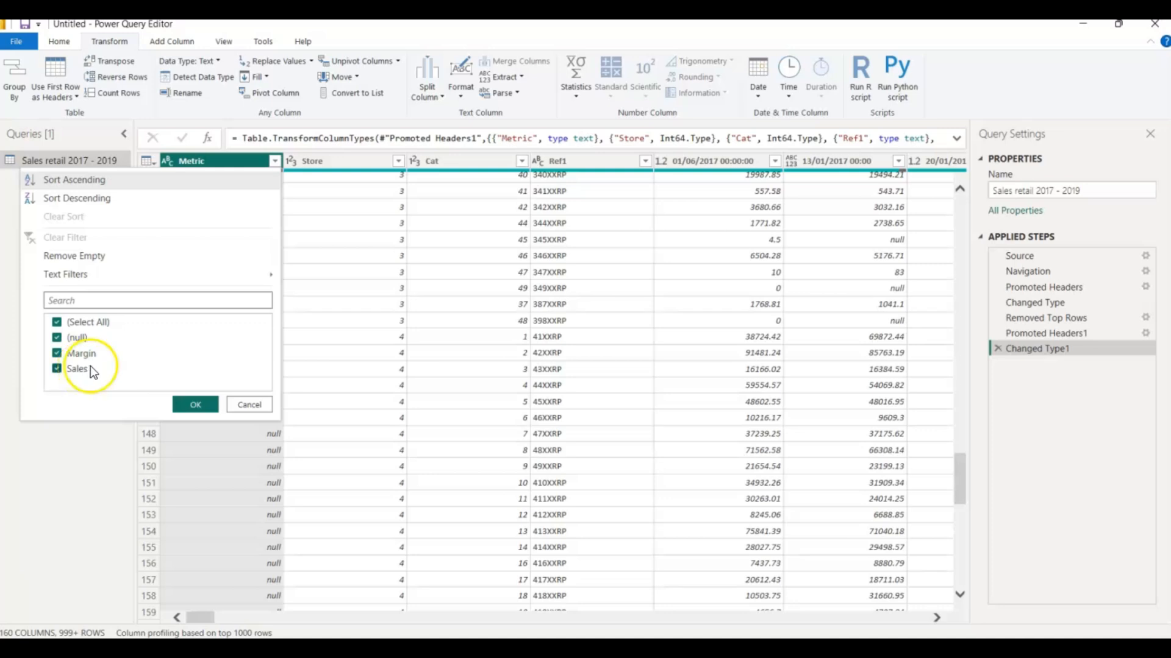
left_click(249, 405)
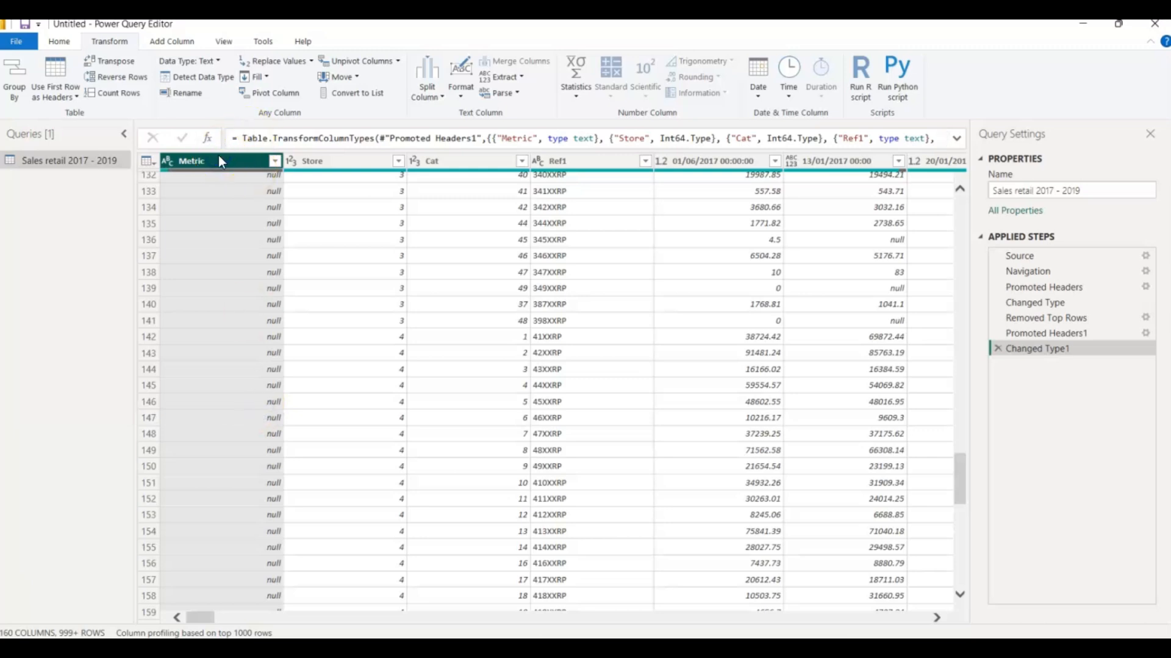
Fill the Metric column's values down into the null cells below them.
left_click(107, 41)
left_click(268, 79)
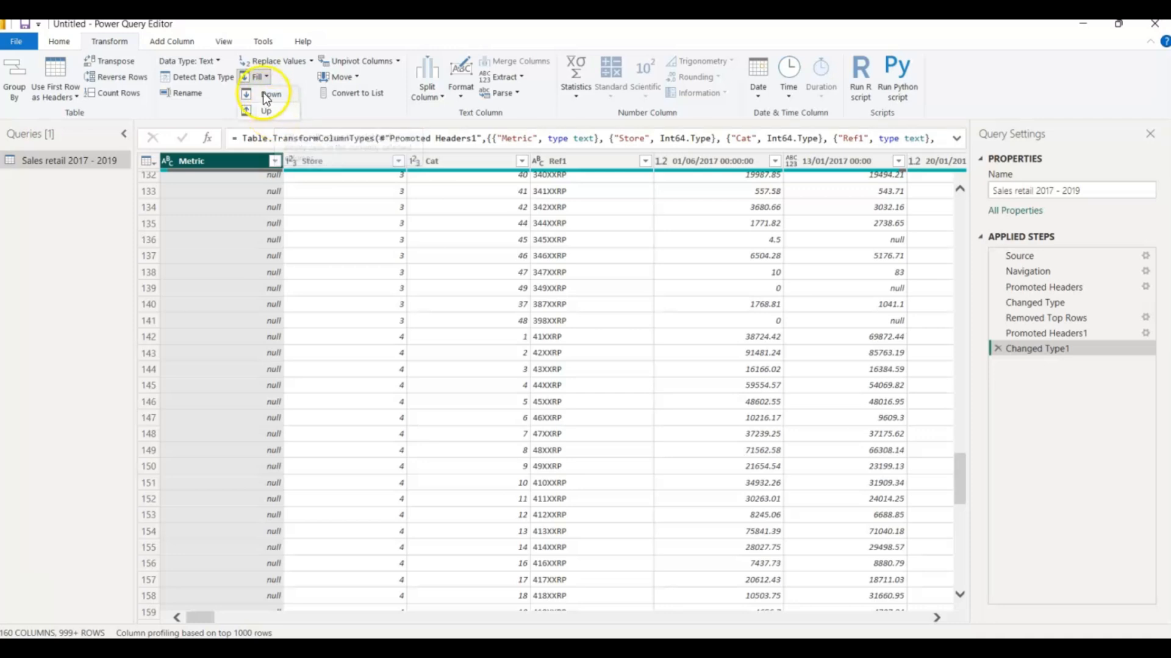
left_click(262, 94)
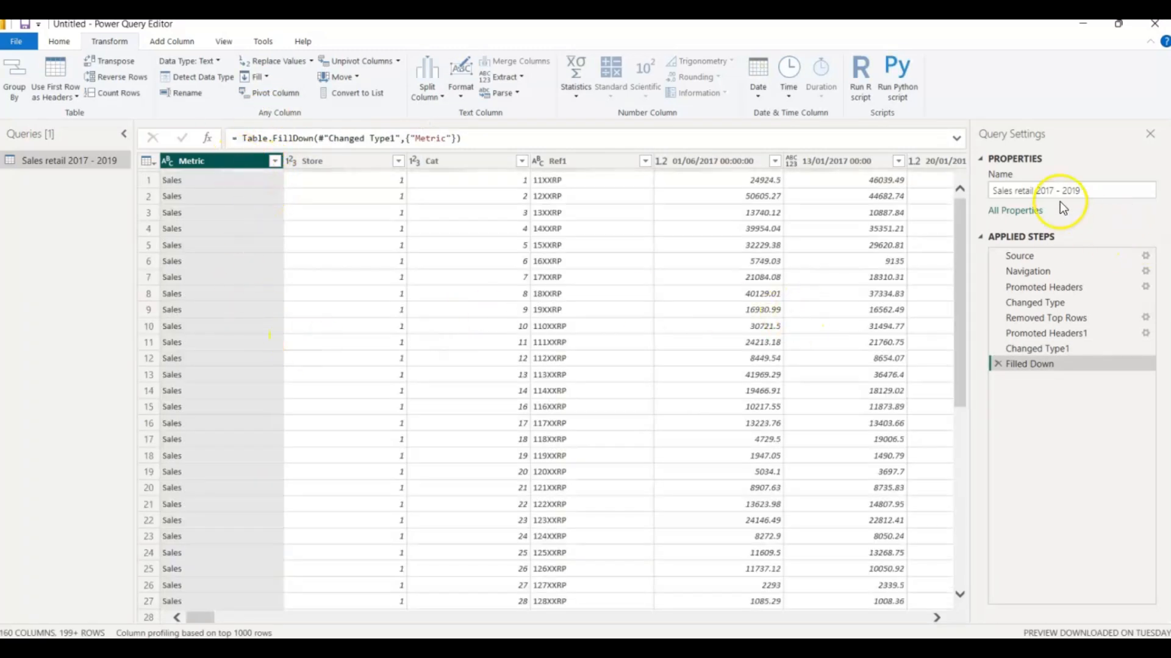
Check the filled Metric column for remaining nulls by loading its full filter list, without applying a filter.
left_click(961, 243)
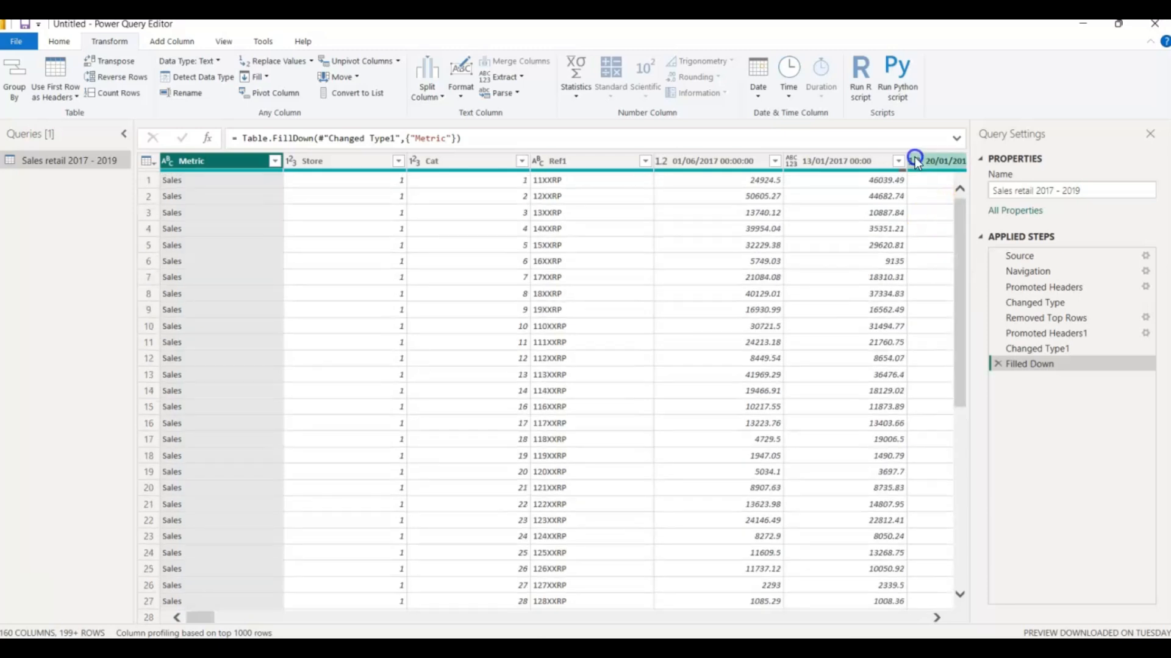
left_click(274, 160)
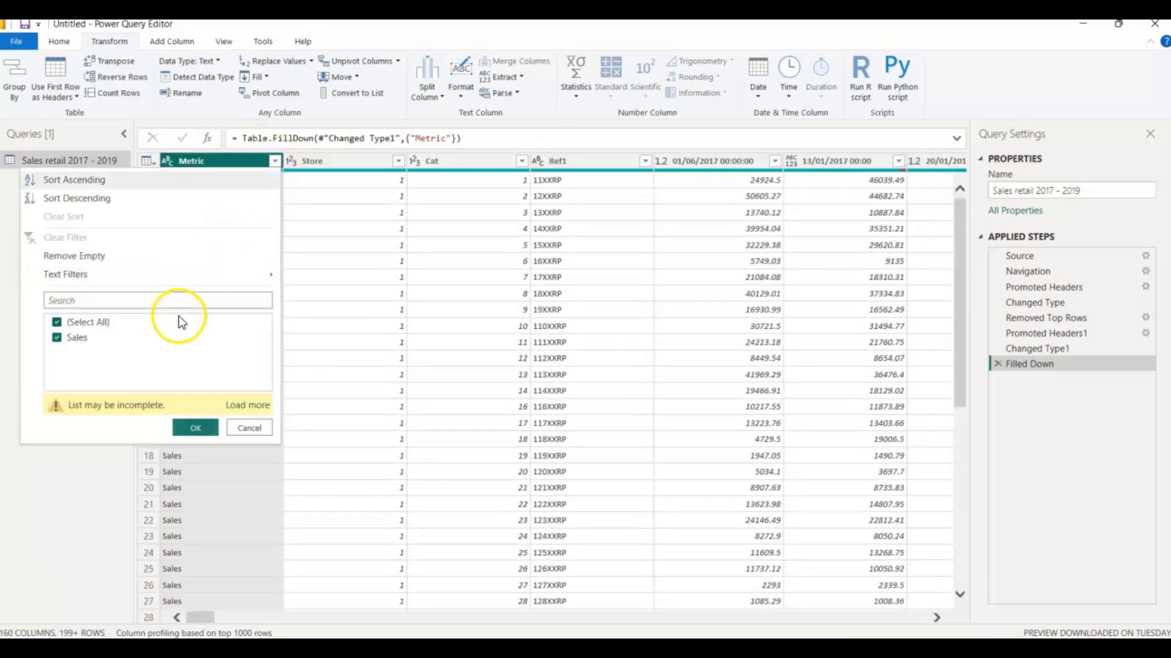
left_click(240, 409)
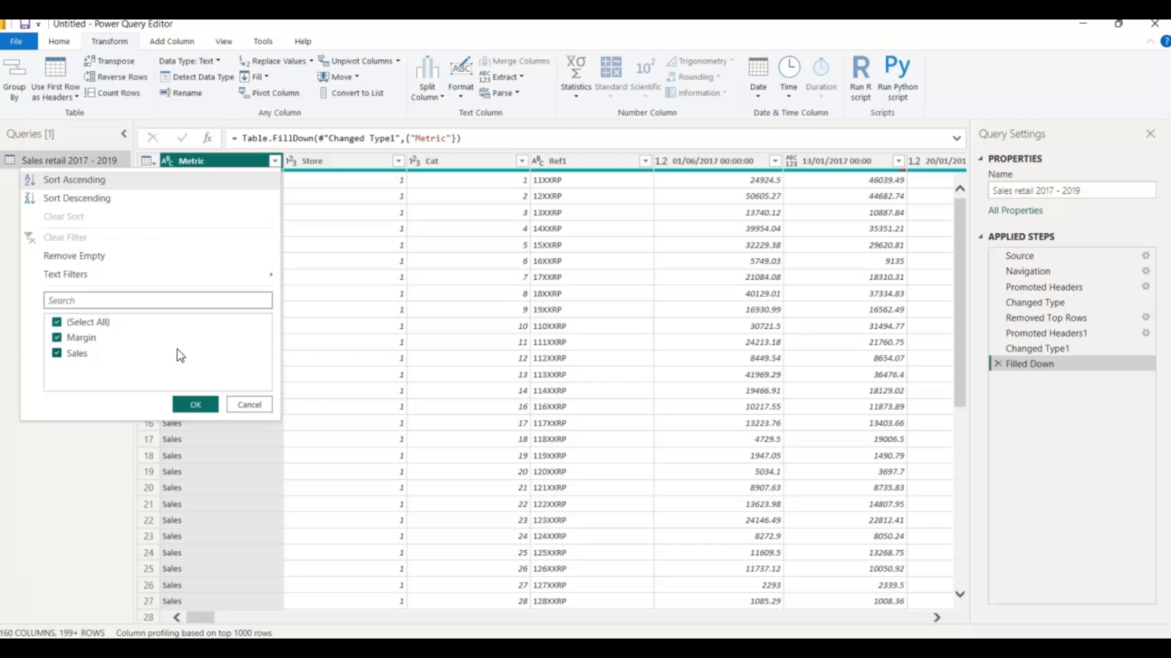
left_click(247, 405)
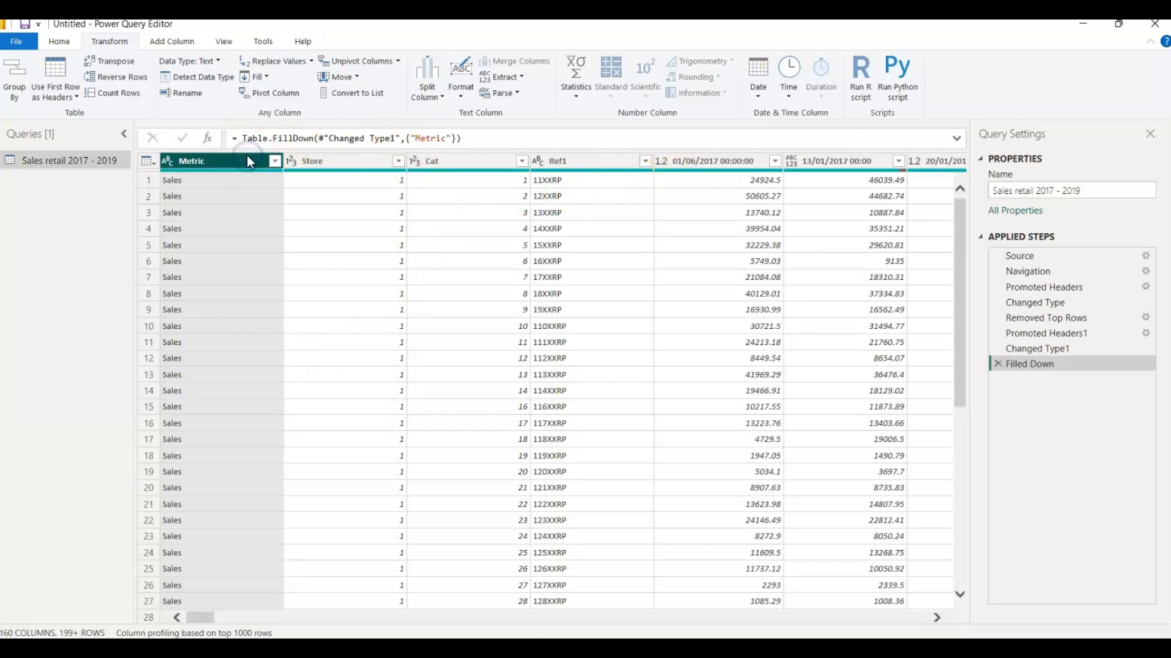
Unpivot all columns other than Metric, Store, Cat and Ref1 into attribute and value columns.
left_click(567, 160, "shift")
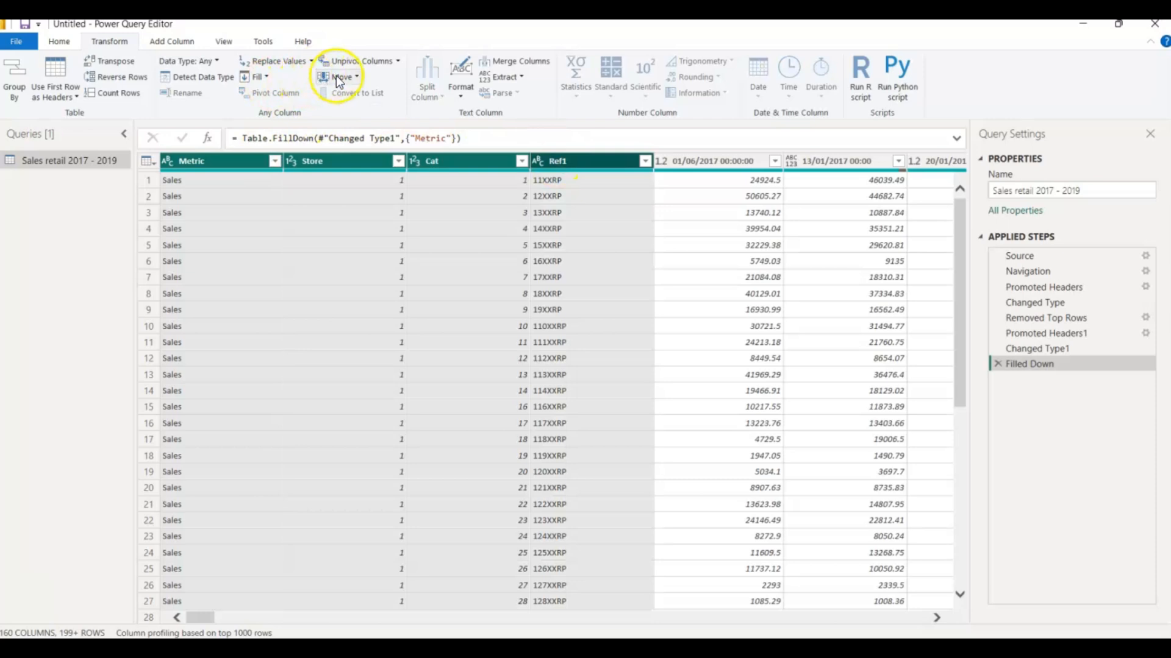
left_click(397, 62)
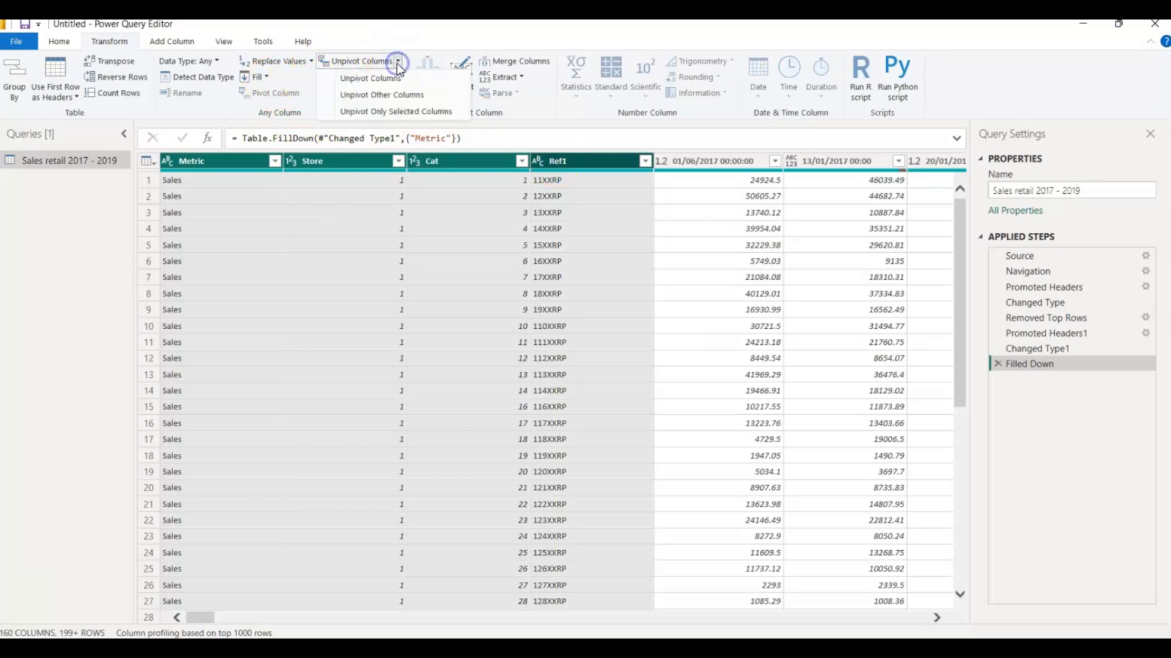
left_click(372, 95)
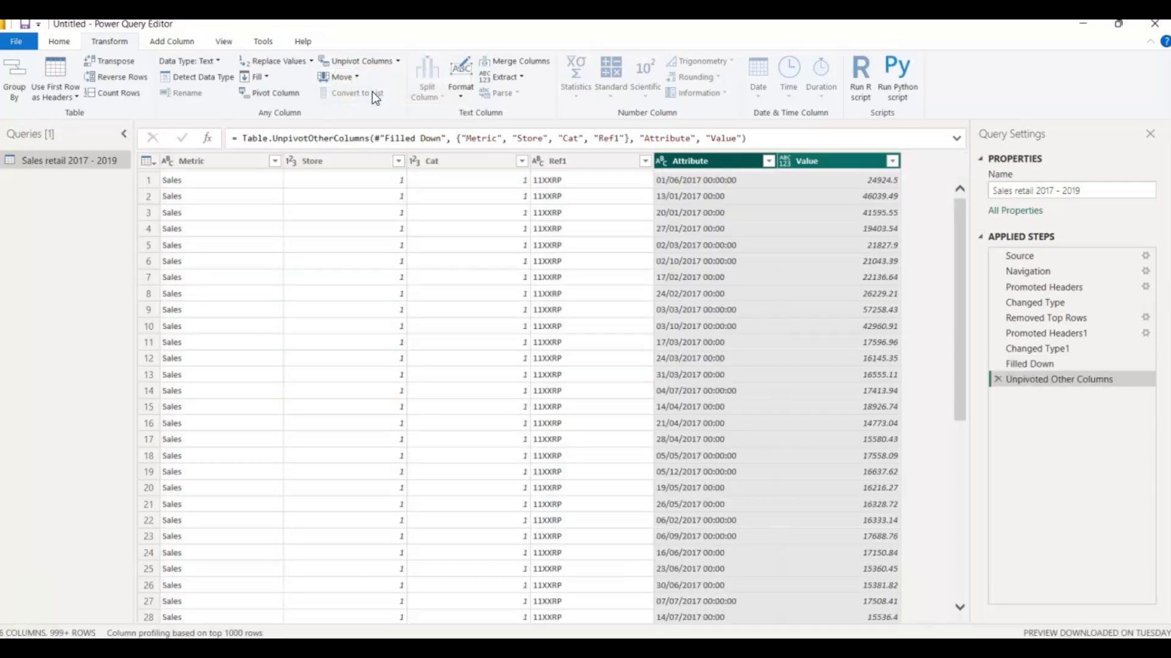
Rename the unpivoted Attribute column as Date.
double_click(707, 159)
key("BackSpace")
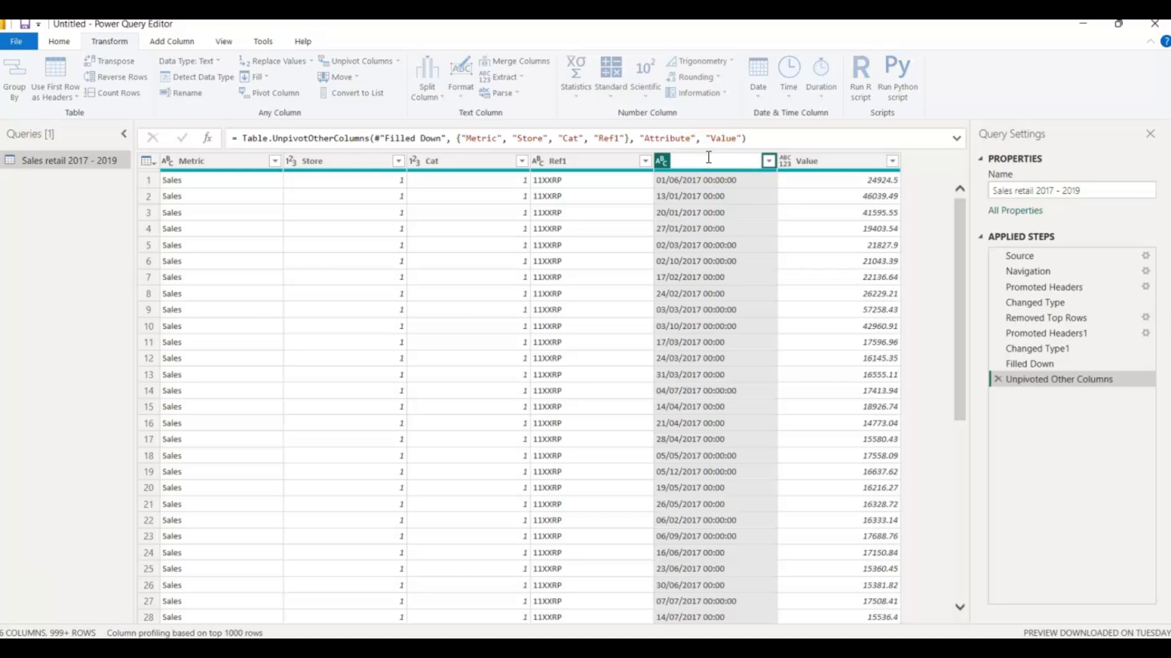
type("Date")
key("Return")
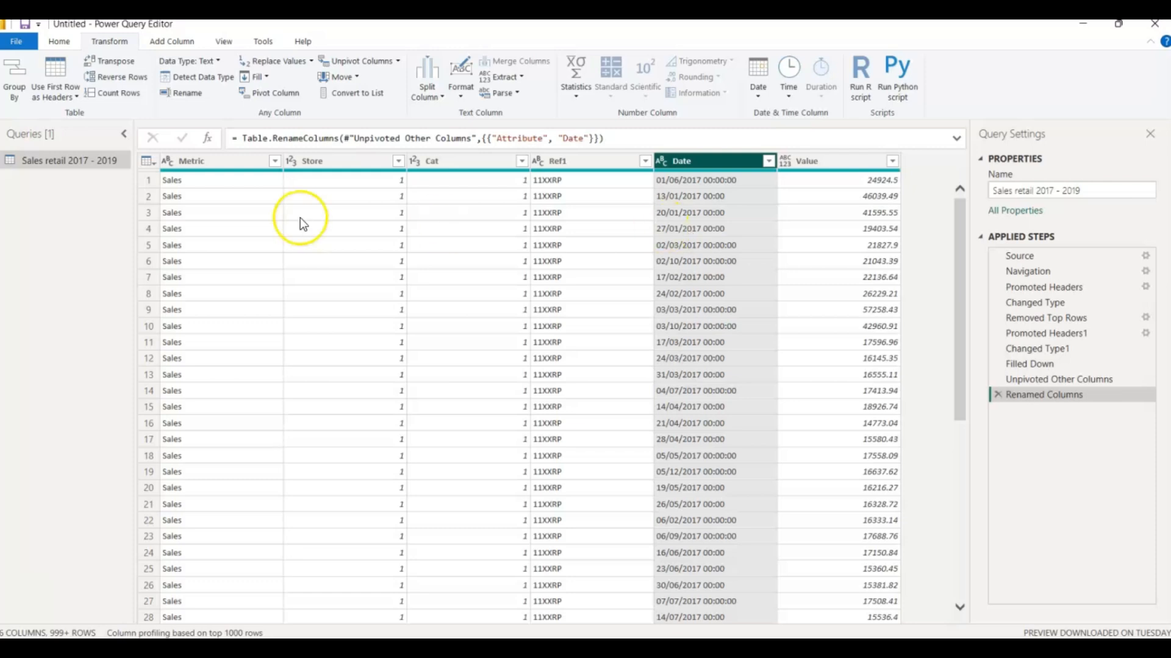
Pivot the Metric column into separate columns, using Value as the values column.
left_click(201, 162)
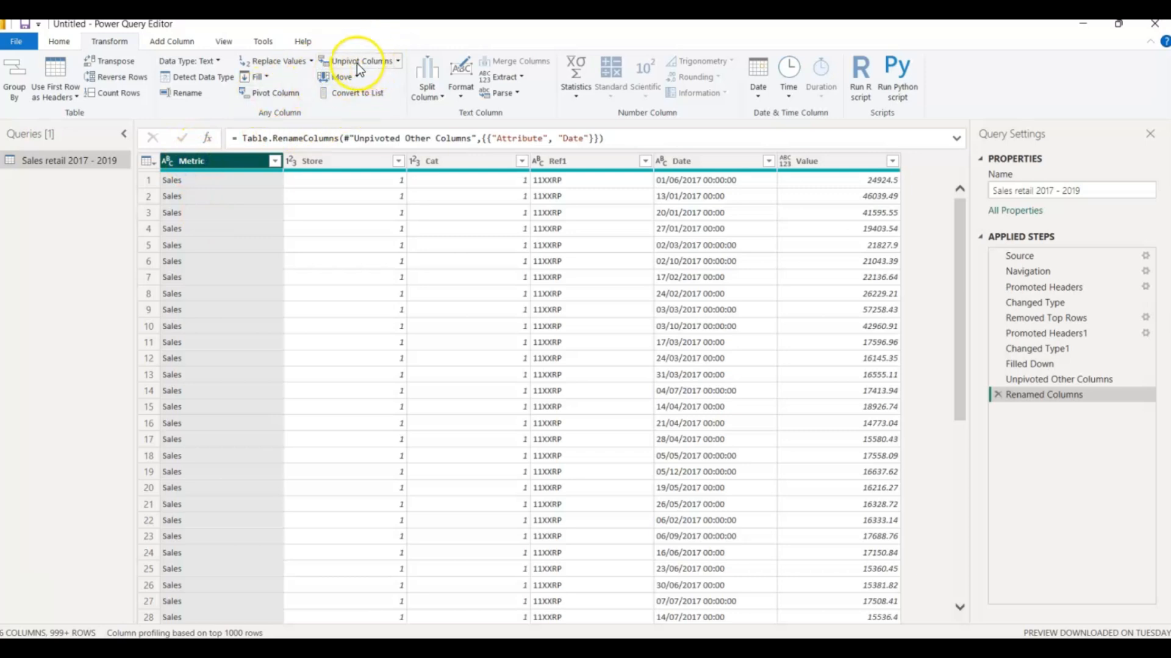
left_click(265, 95)
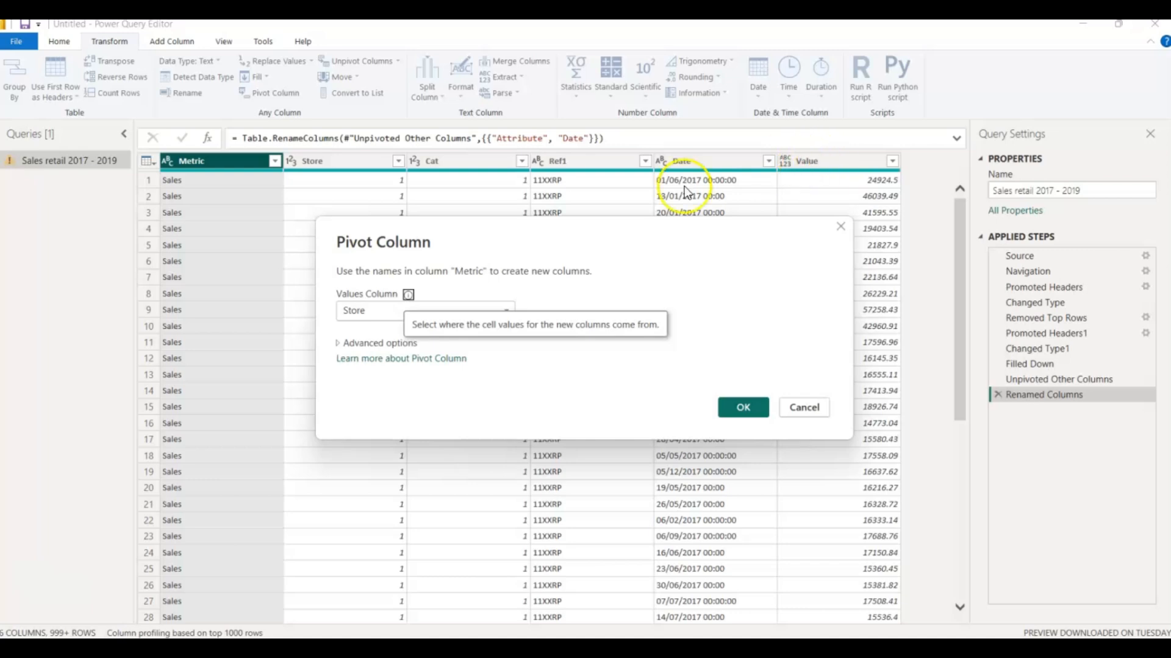
left_click(505, 310)
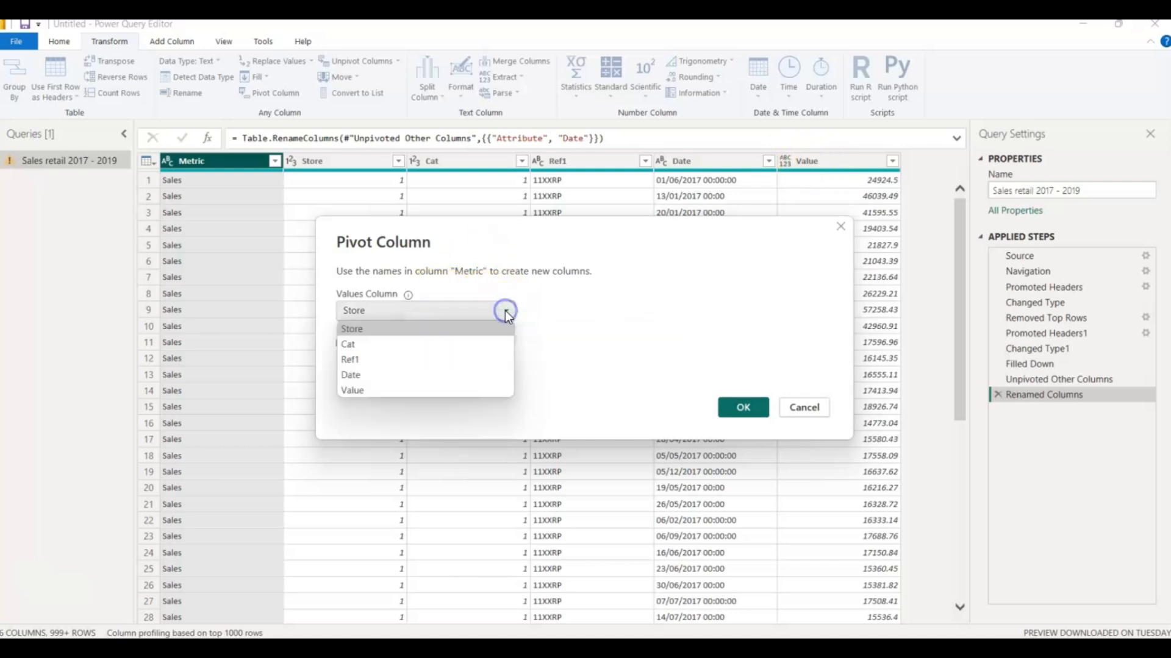
left_click(366, 392)
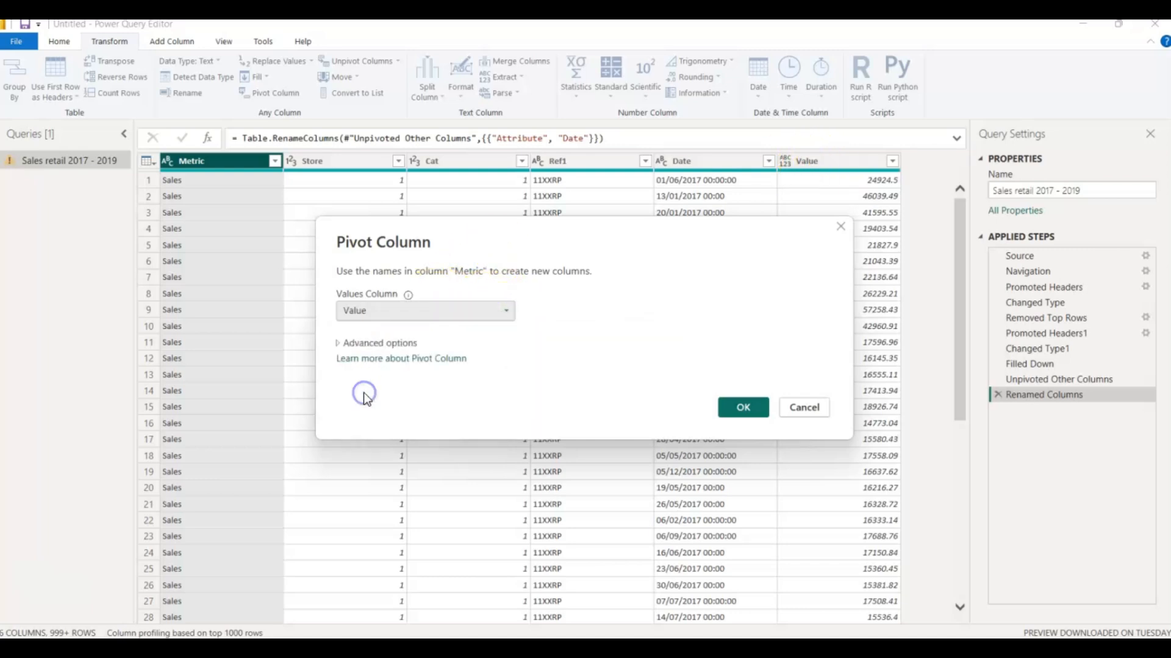
left_click(741, 407)
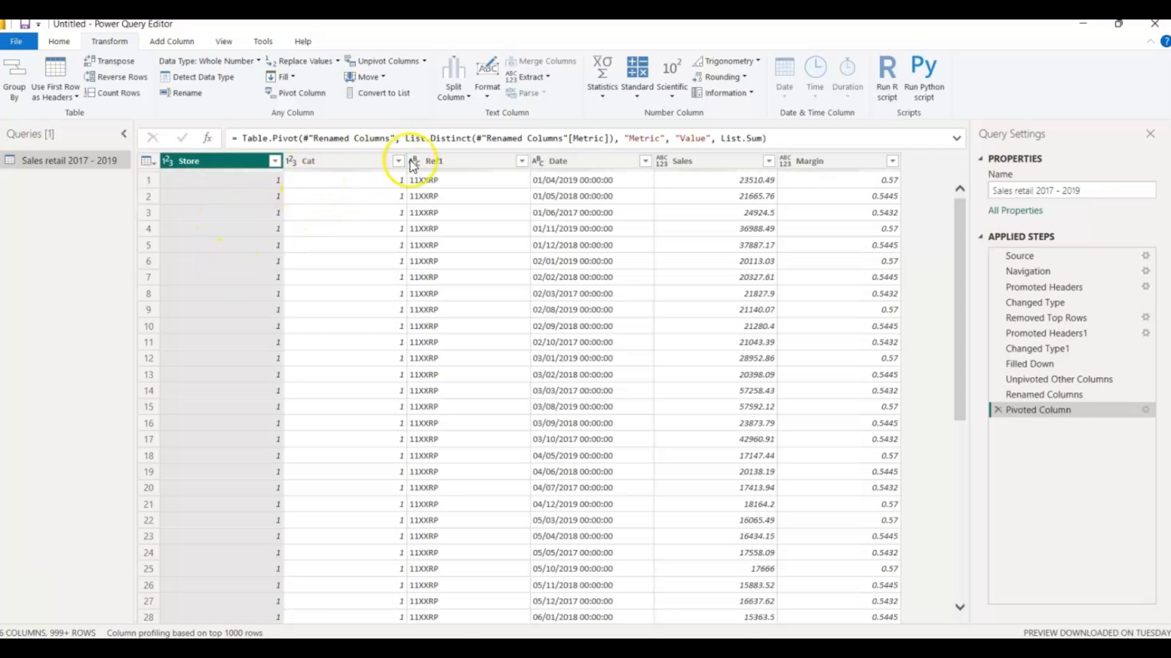
Remove the Ref1 column from the pivoted table.
left_click(449, 163)
right_click(448, 162)
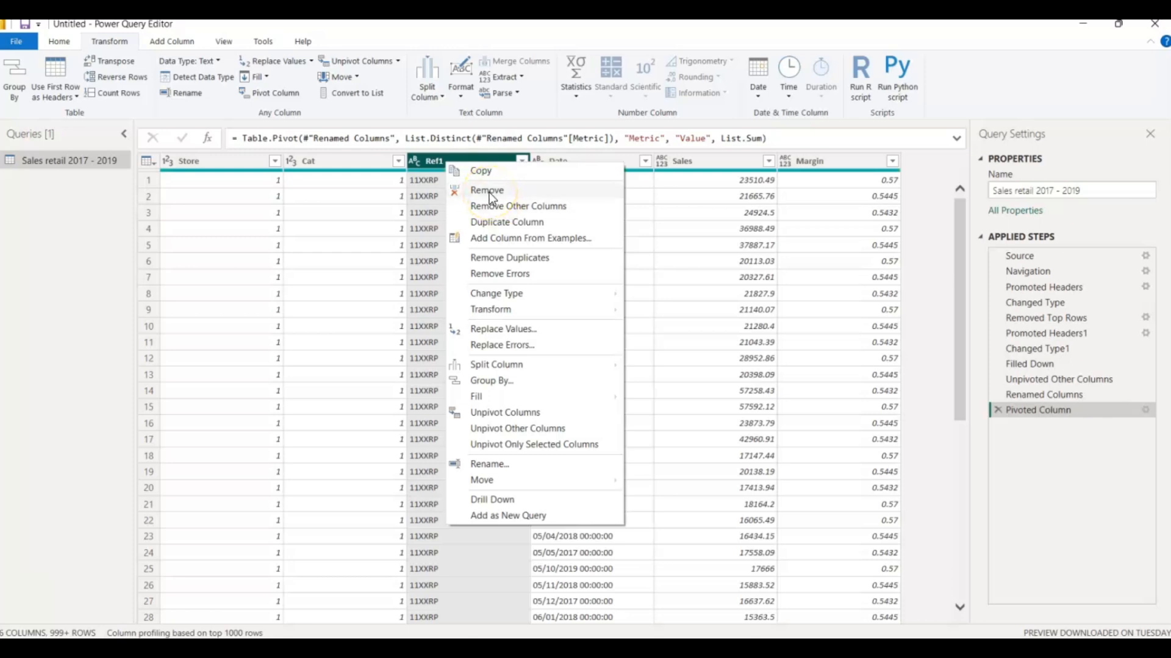
left_click(430, 162)
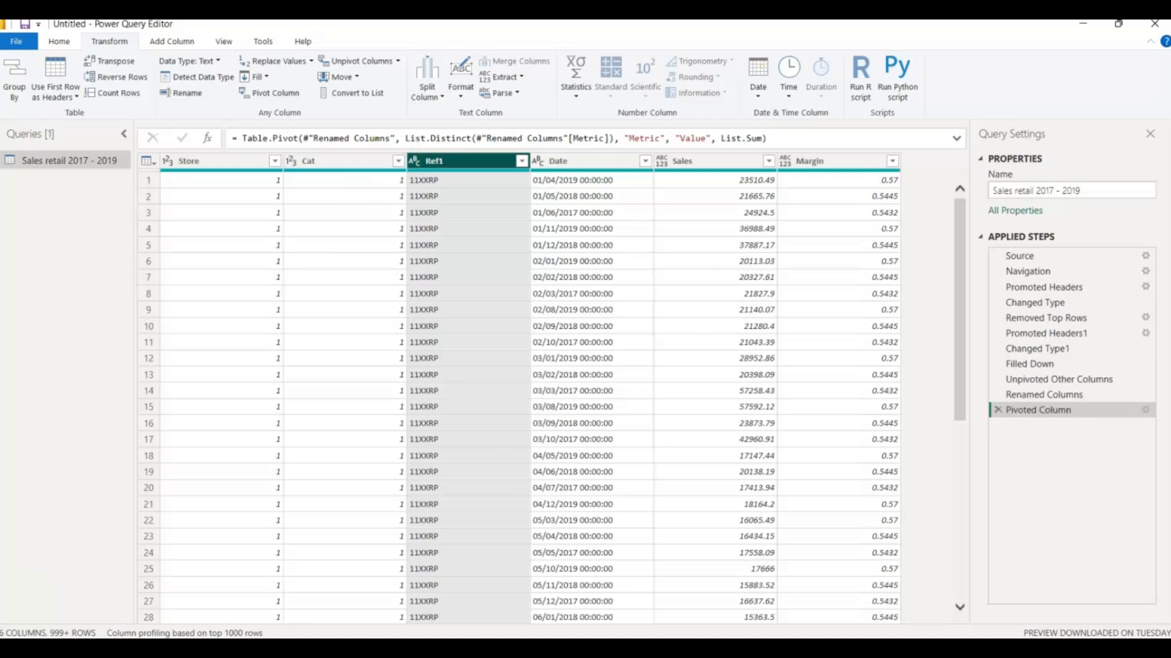
left_click(59, 41)
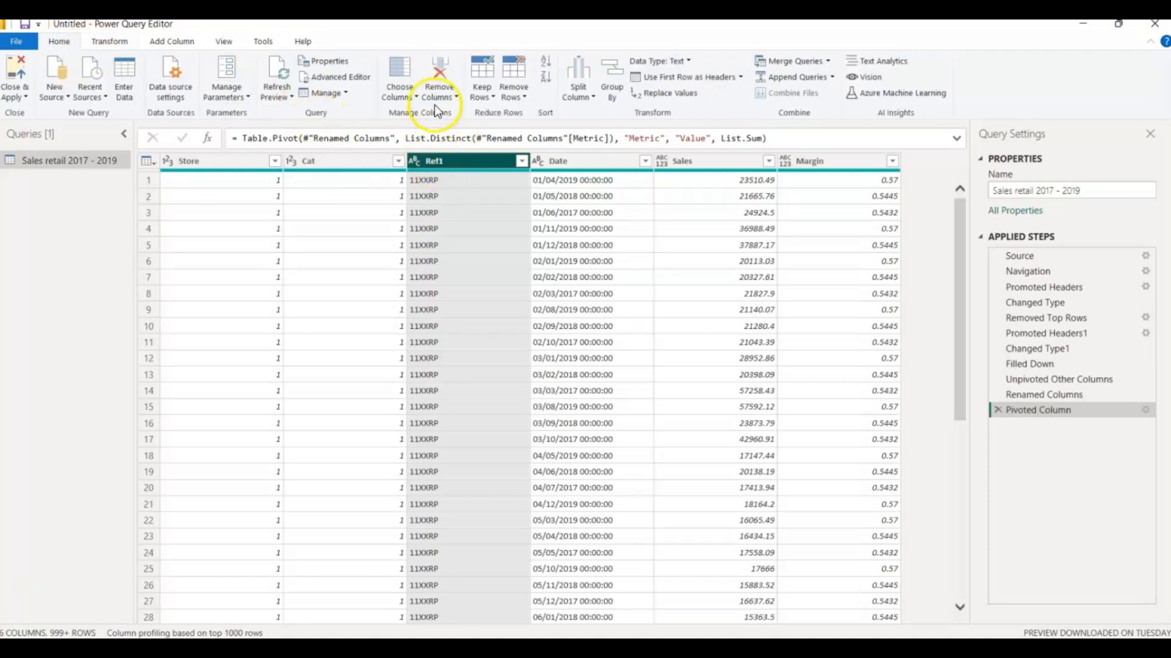
left_click(455, 96)
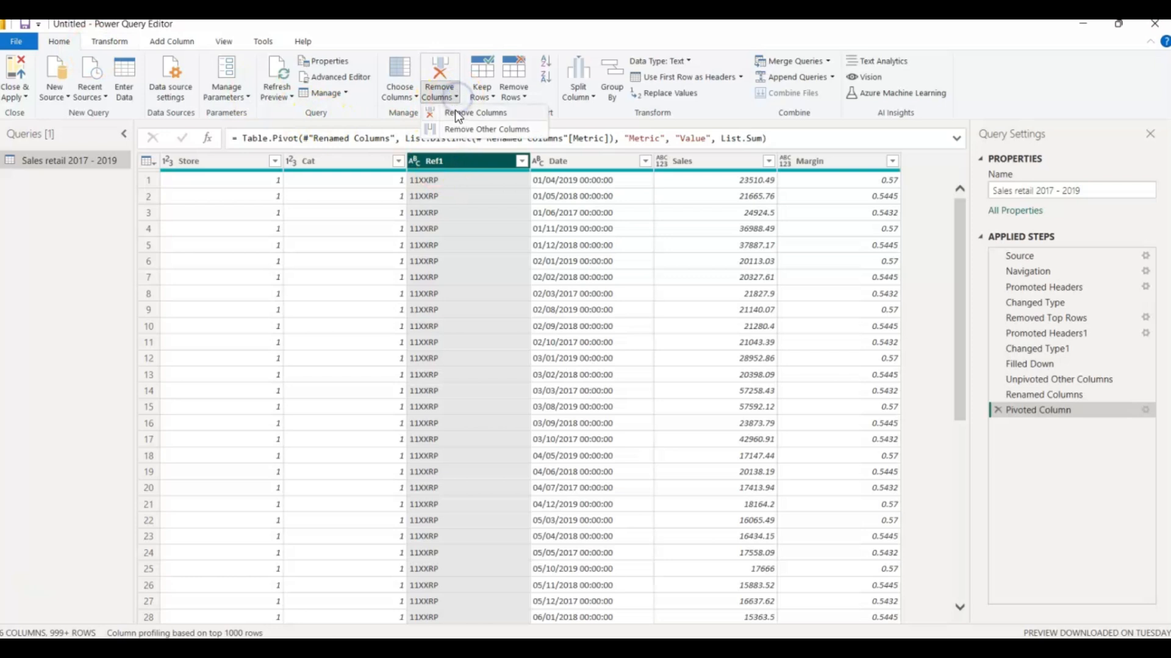
left_click(467, 112)
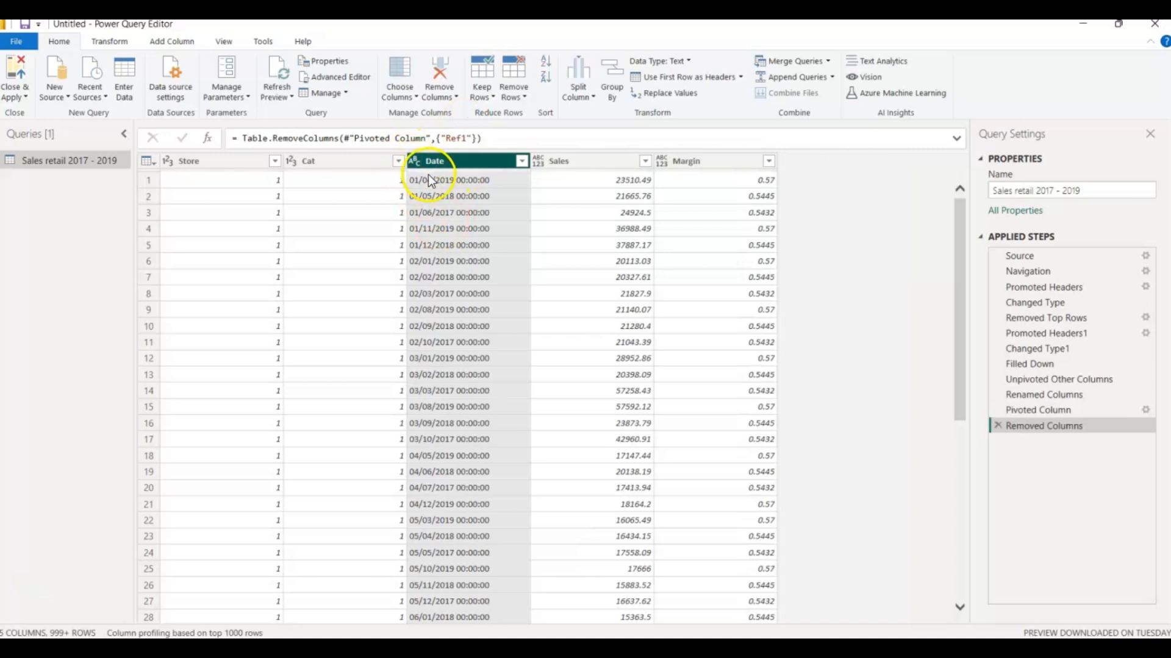
Change the data type of the Date column from text to Date.
left_click(413, 159)
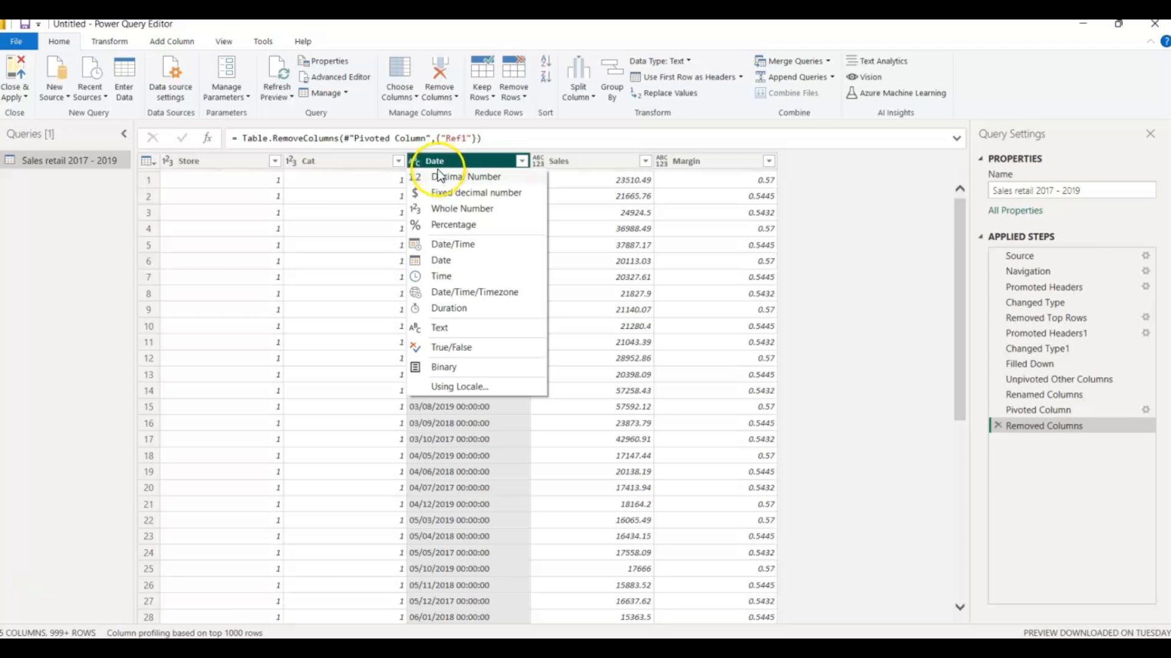
left_click(434, 160)
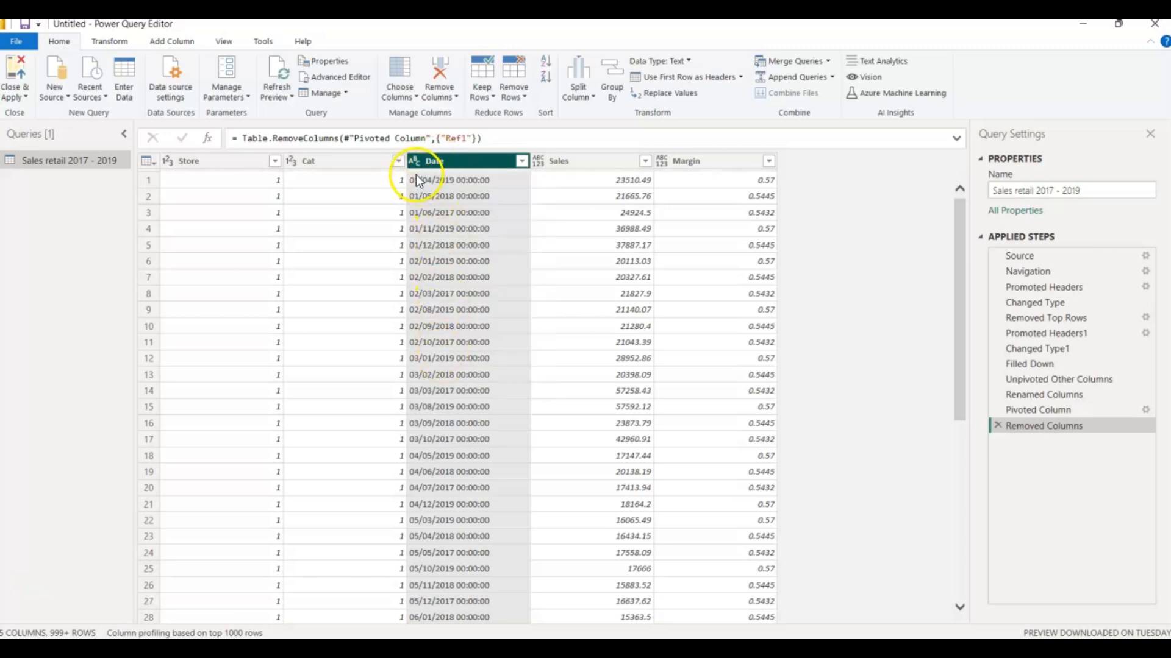
left_click(416, 161)
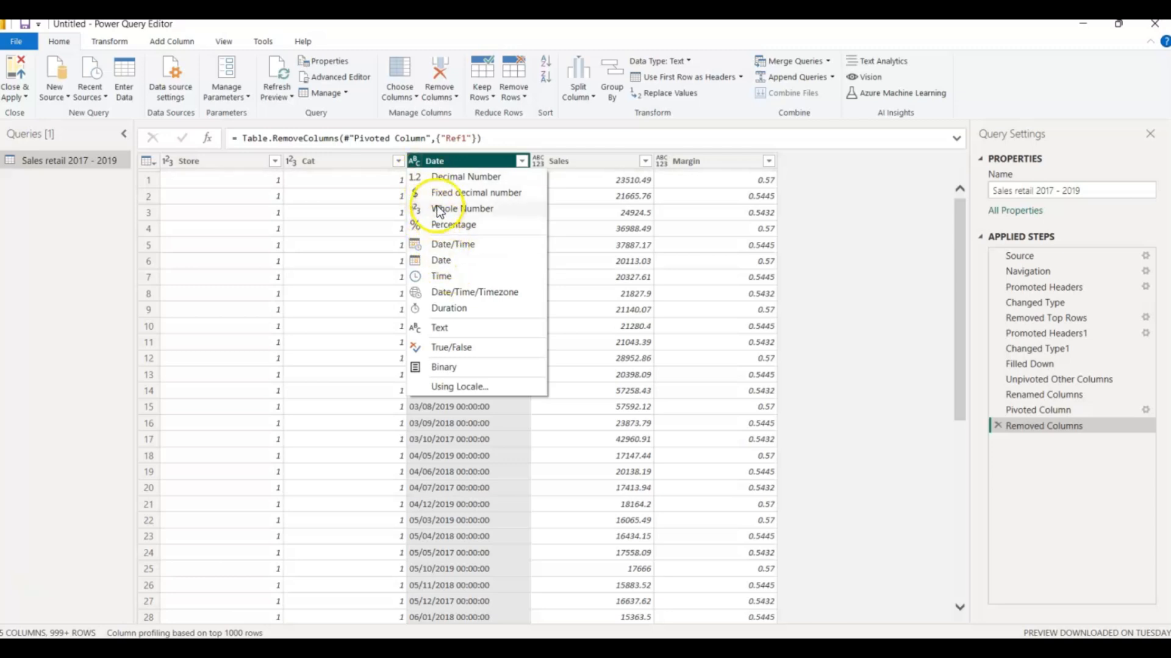
left_click(441, 261)
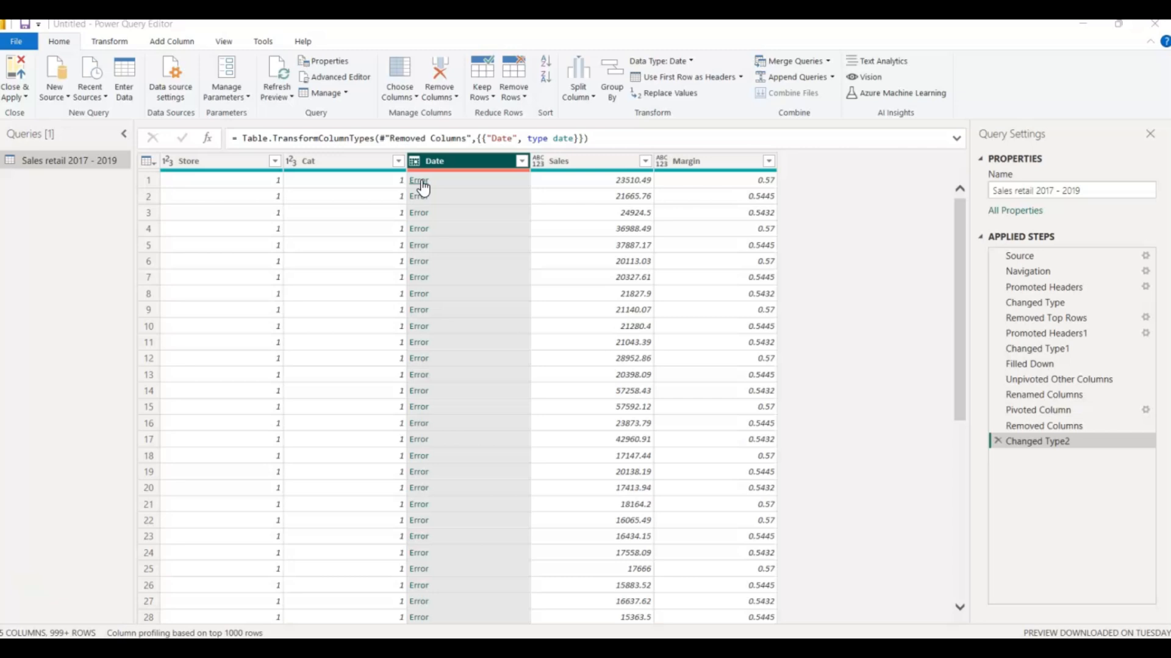
Check the current file's regional settings for its import locale, leaving the options unchanged.
left_click(26, 45)
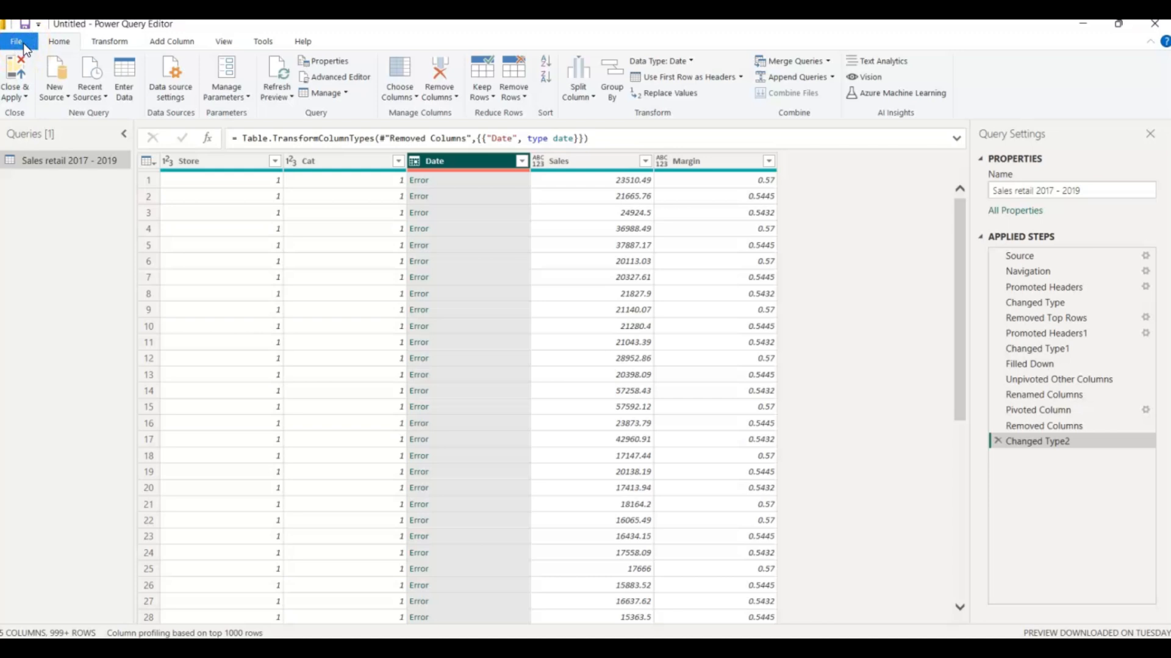
left_click(17, 43)
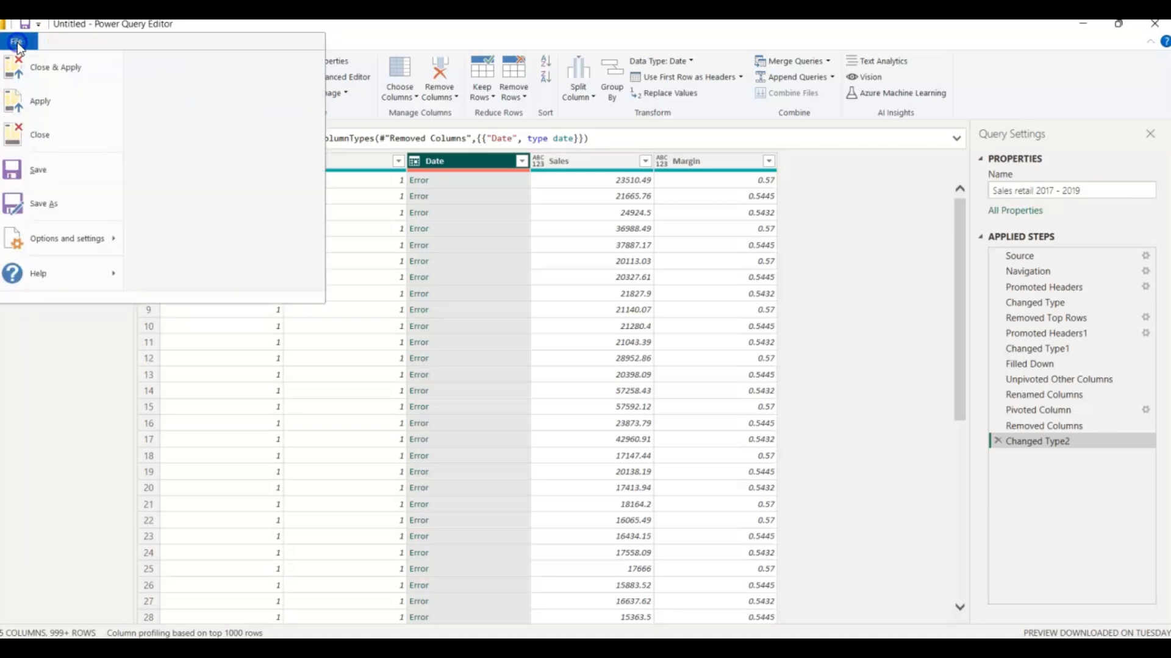
left_click(61, 239)
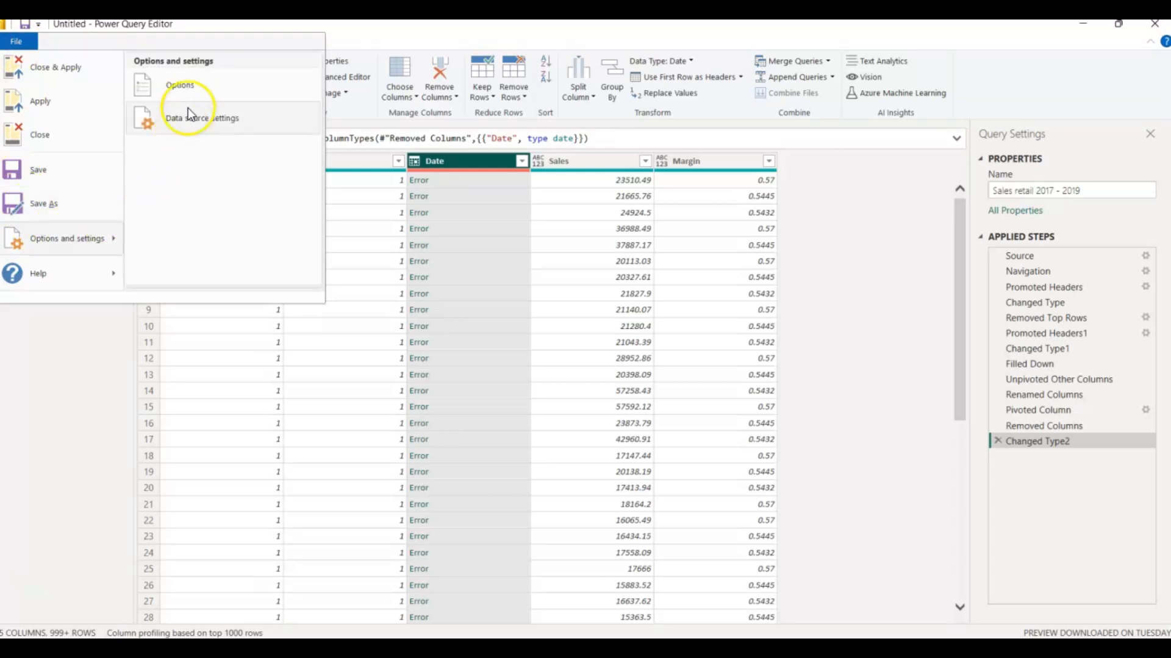
left_click(185, 79)
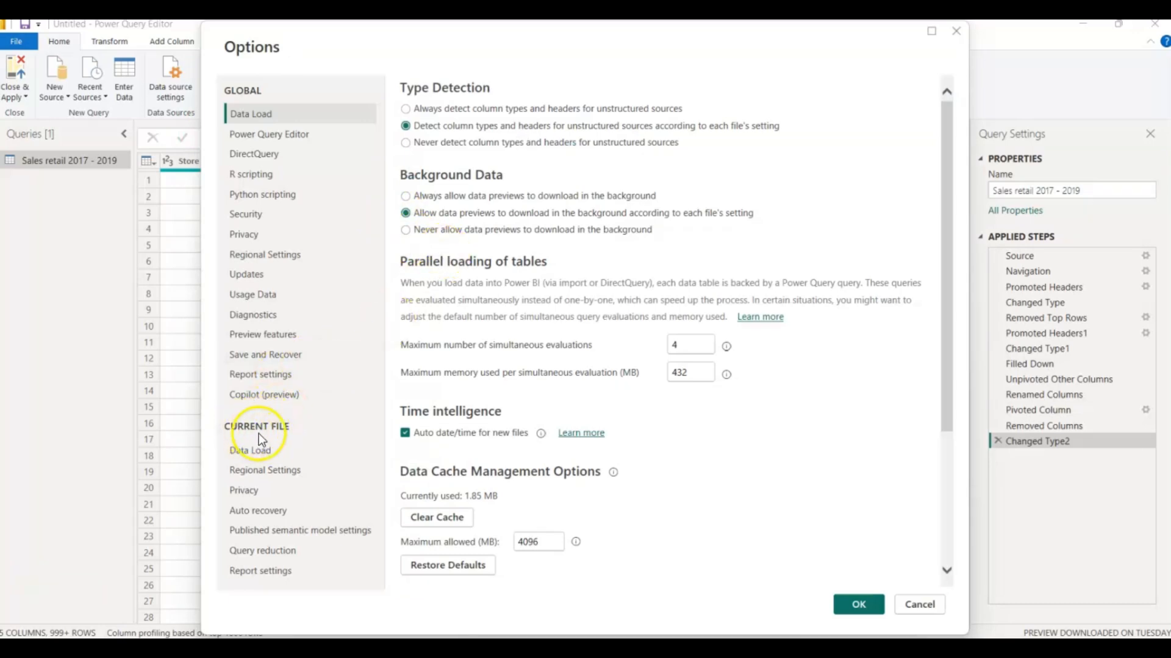
left_click(265, 472)
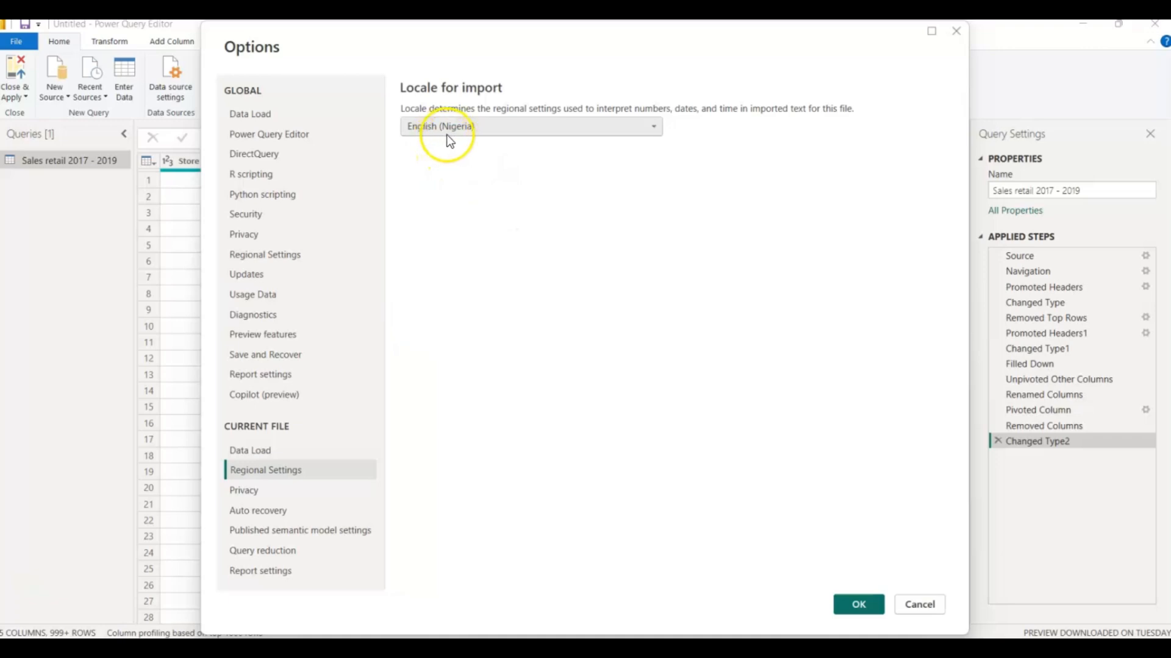
left_click(955, 30)
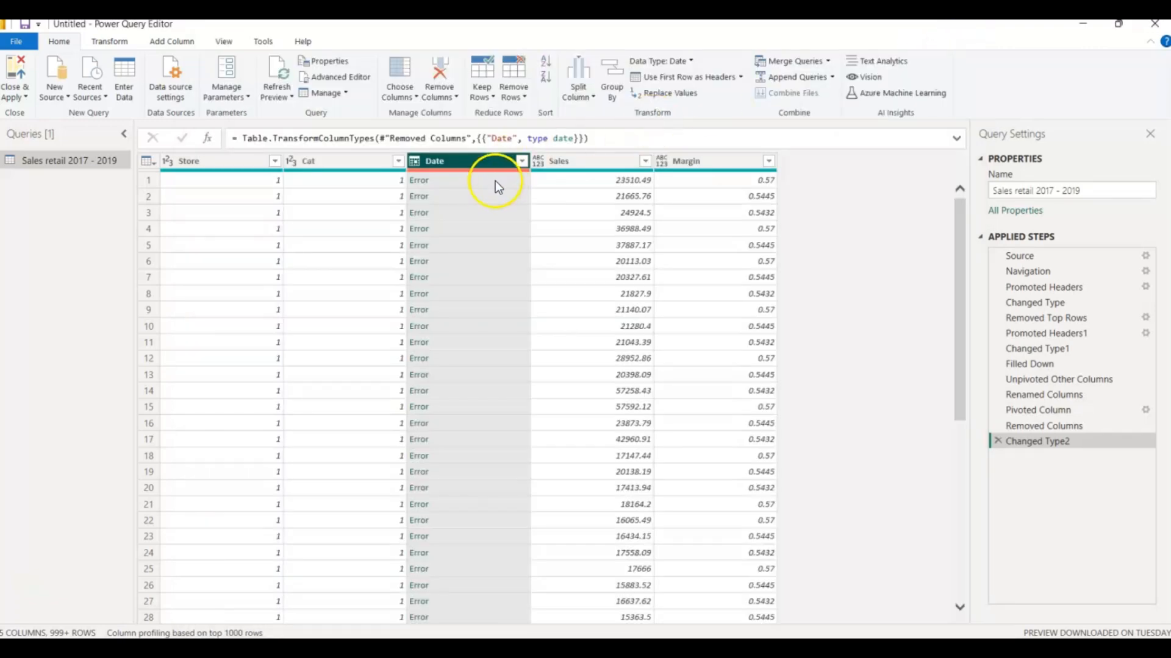
Drill into the first row's Date error to read its details and highlight the rejected value.
left_click(421, 181)
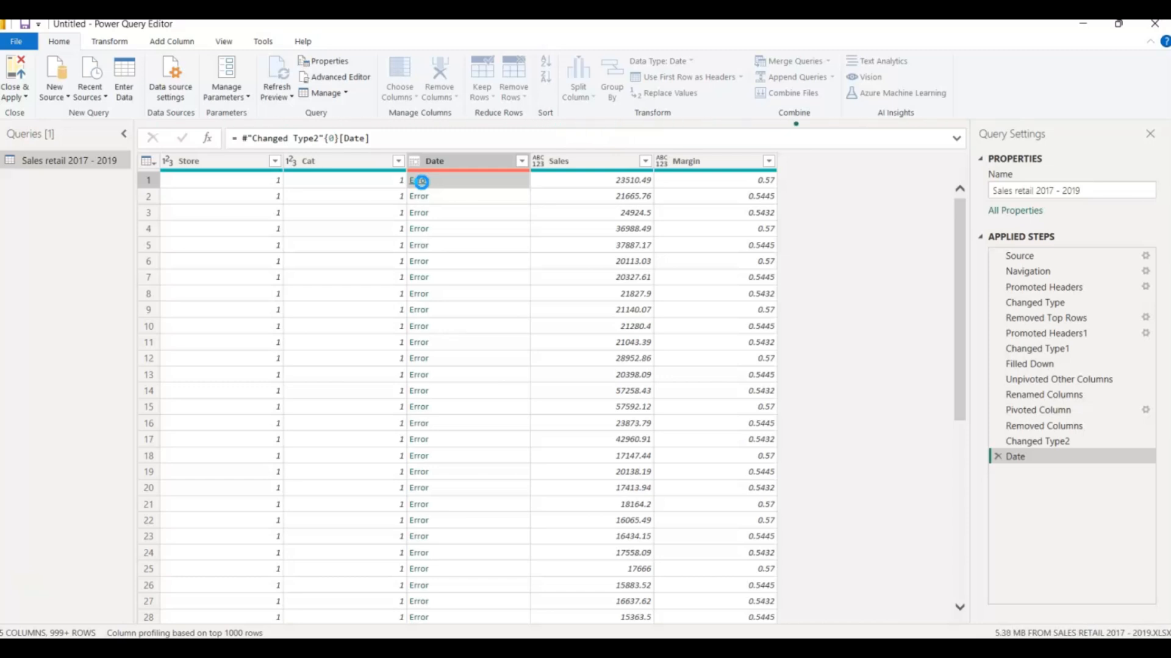
left_click(422, 181)
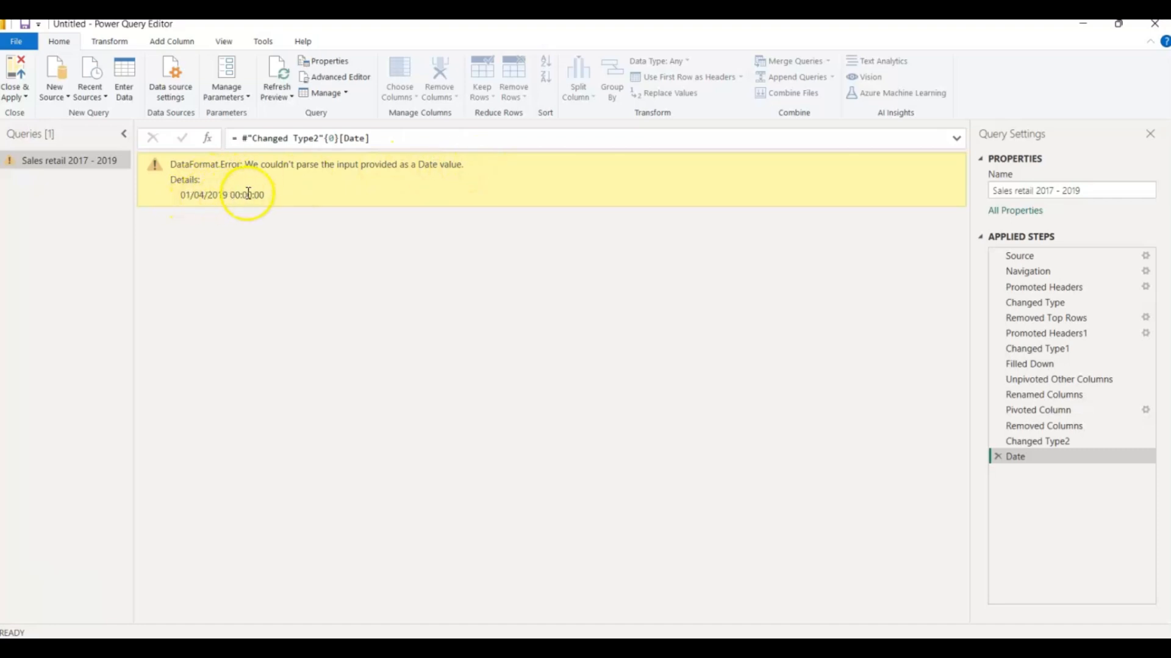
left_click_drag(180, 194, 272, 195)
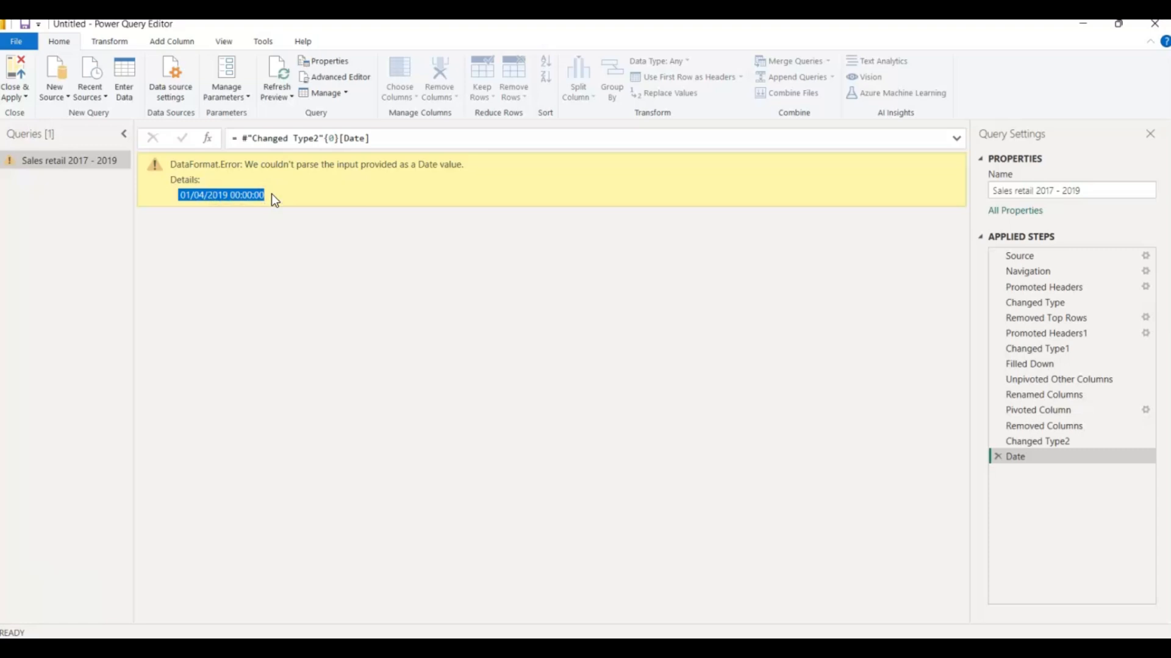
left_click(1031, 429)
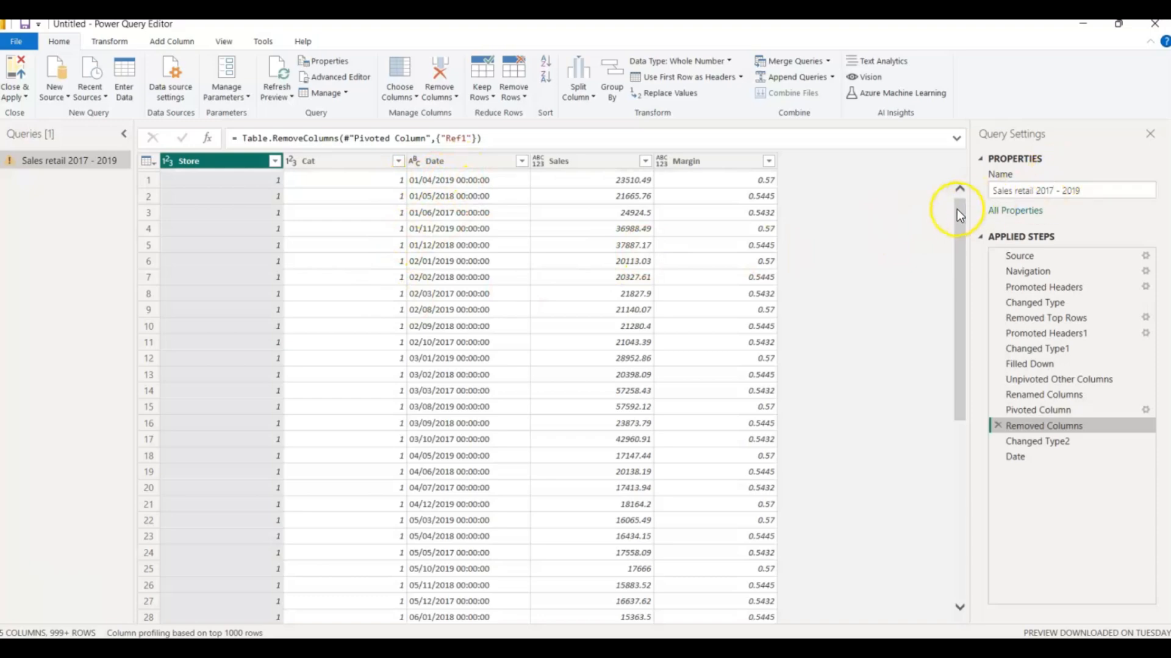
left_click_drag(957, 217, 936, 175)
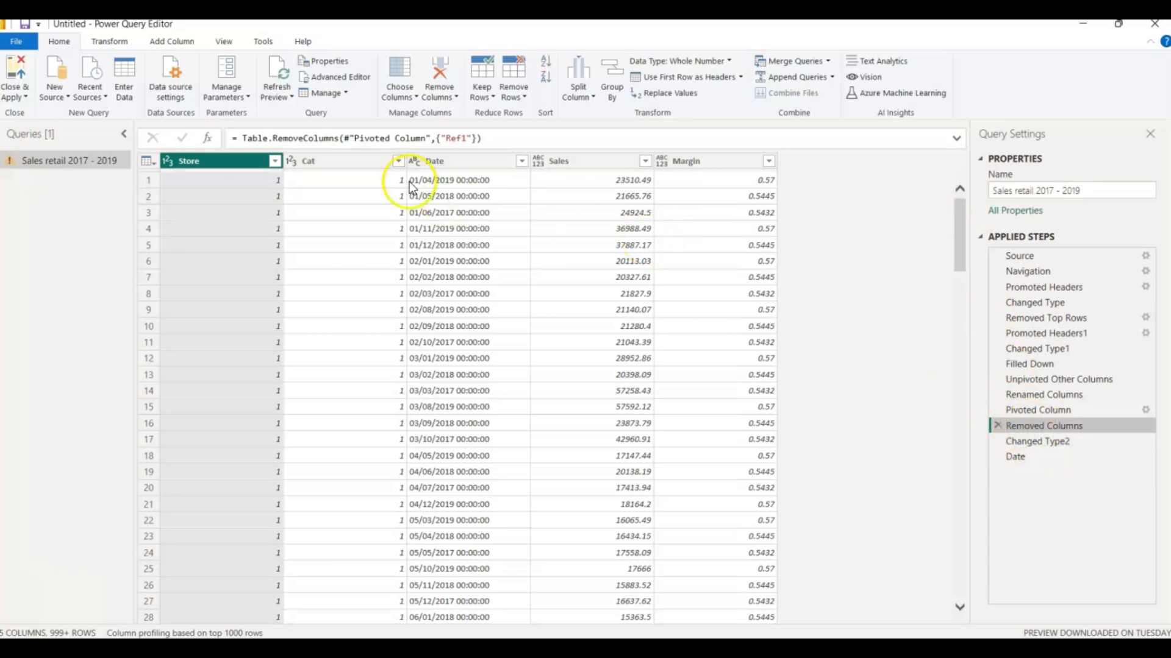
left_click(415, 162)
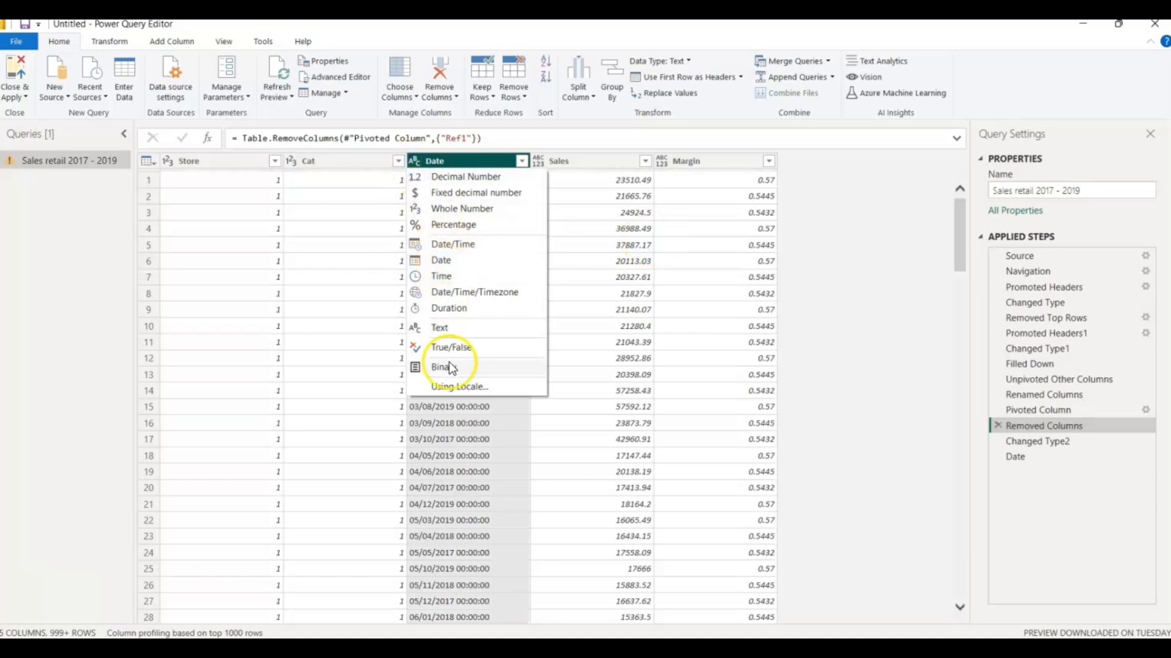
left_click(454, 388)
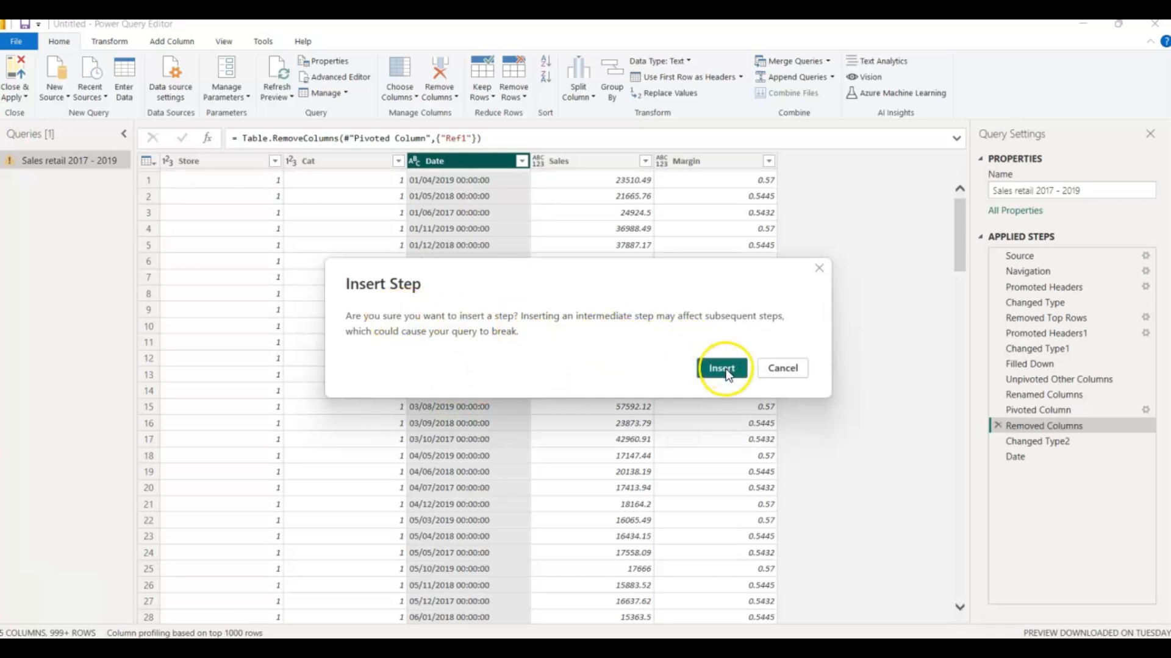
left_click(823, 271)
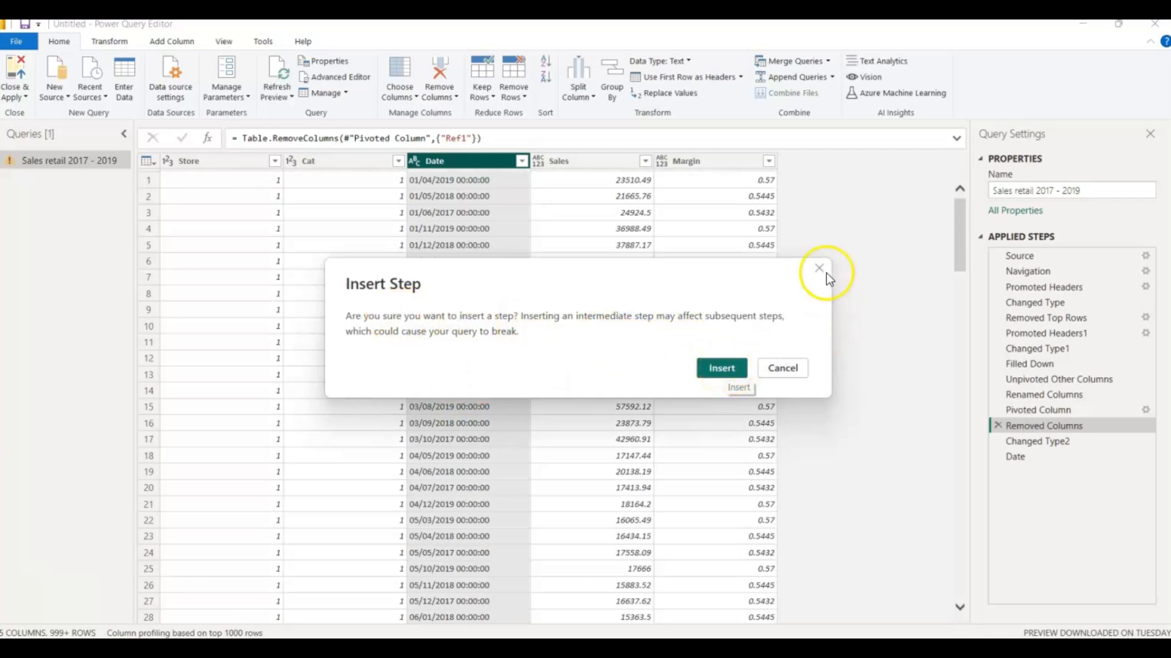
Delete the Date drill-down step that follows Changed Type2 from the query's applied steps.
left_click(1025, 440)
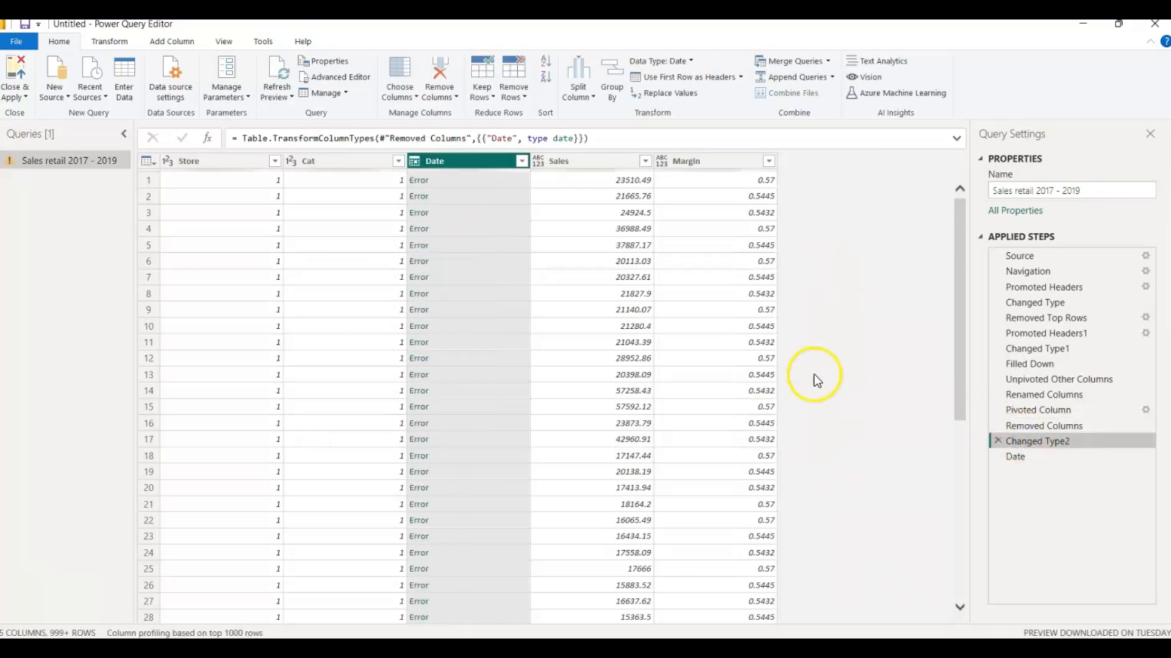
left_click(1017, 457)
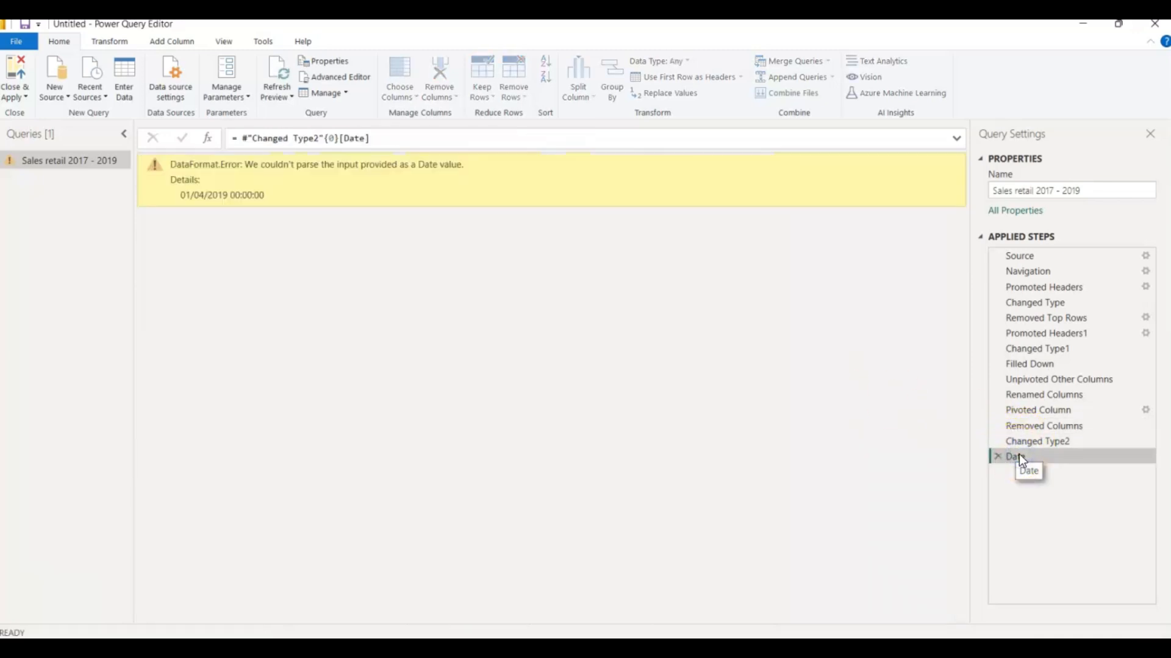
left_click(997, 457)
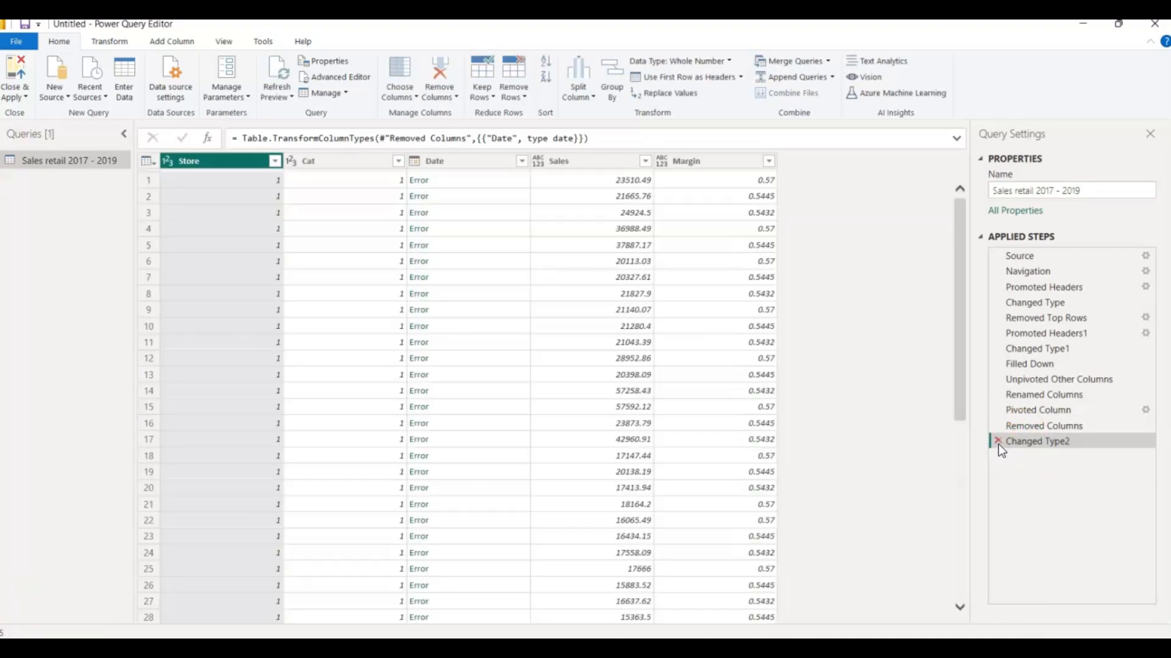
Insert a locale-based type change for the Date column after the Removed Columns step, using Date/Time and English (United Kingdom).
left_click(1023, 426)
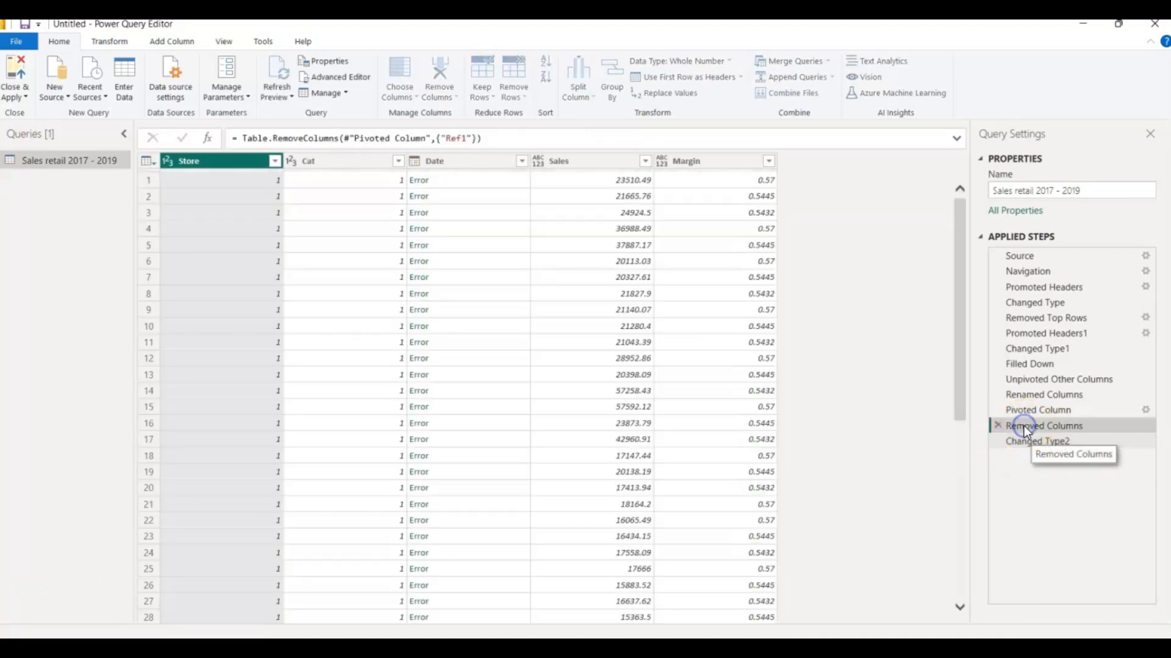
left_click(416, 162)
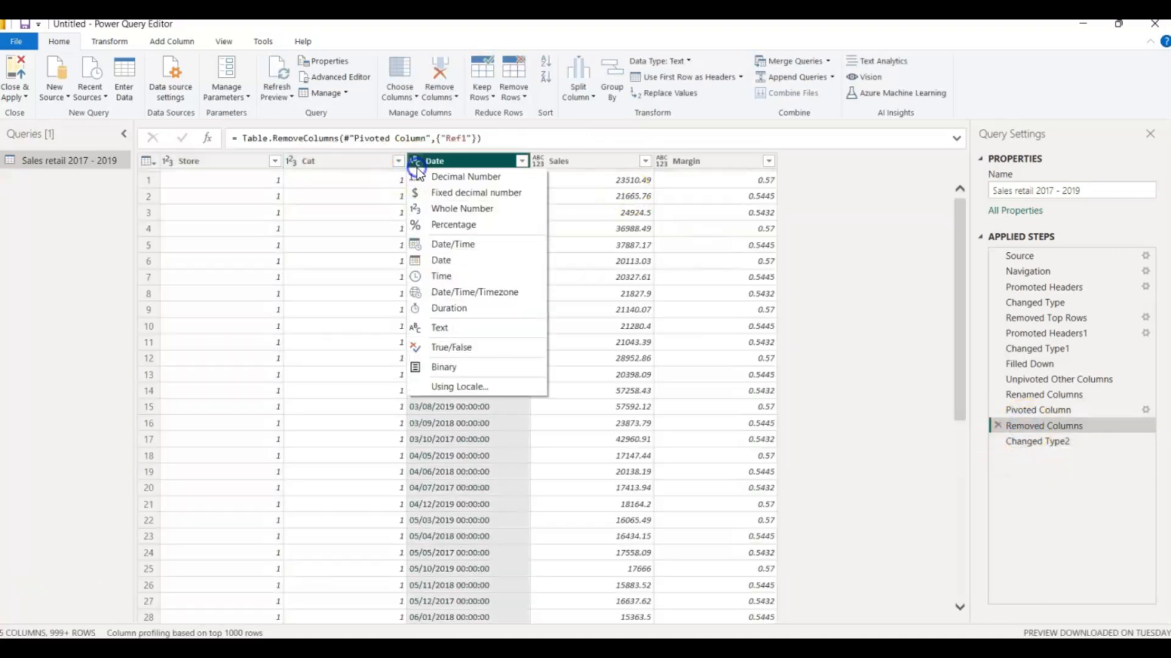
left_click(452, 388)
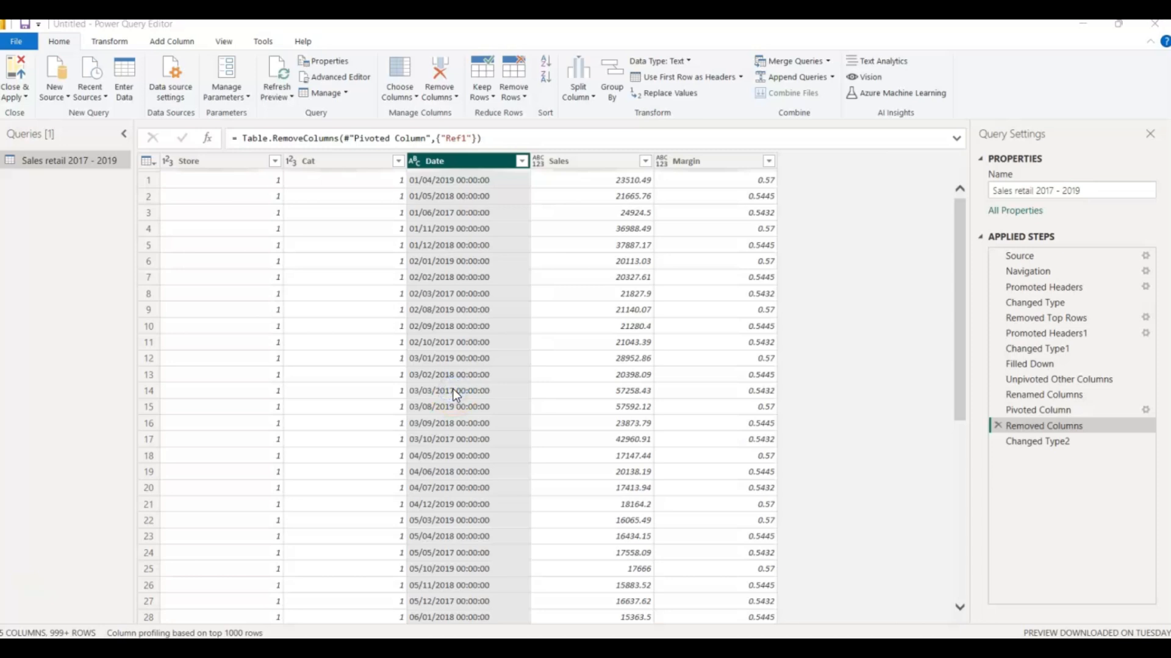
left_click(716, 368)
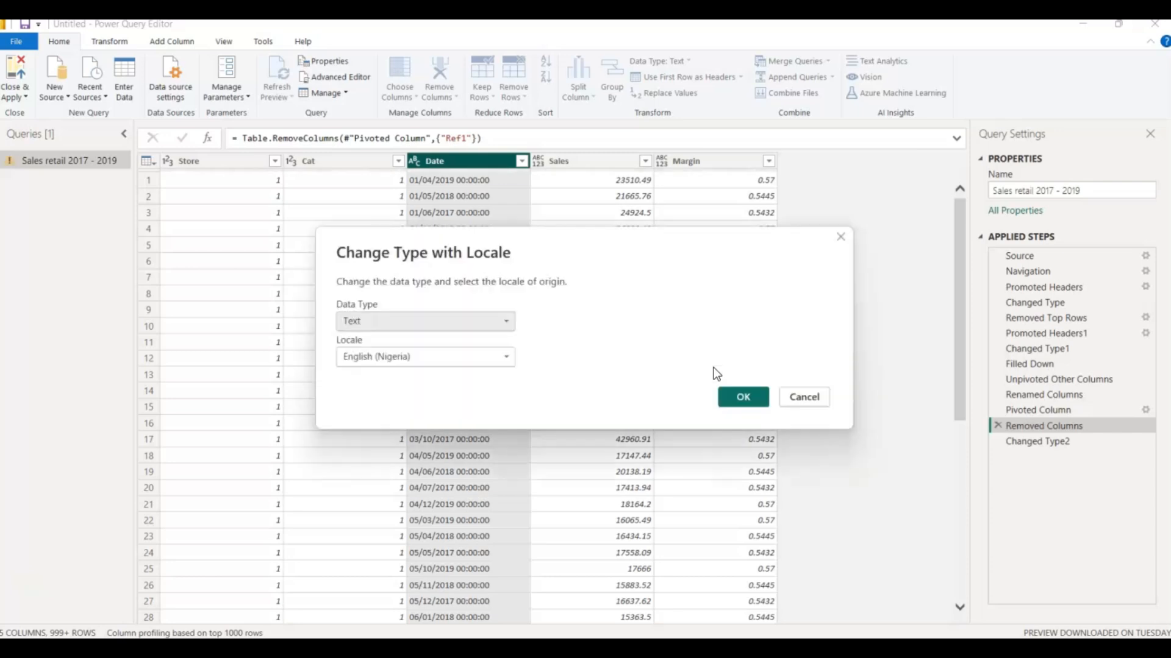
left_click(506, 325)
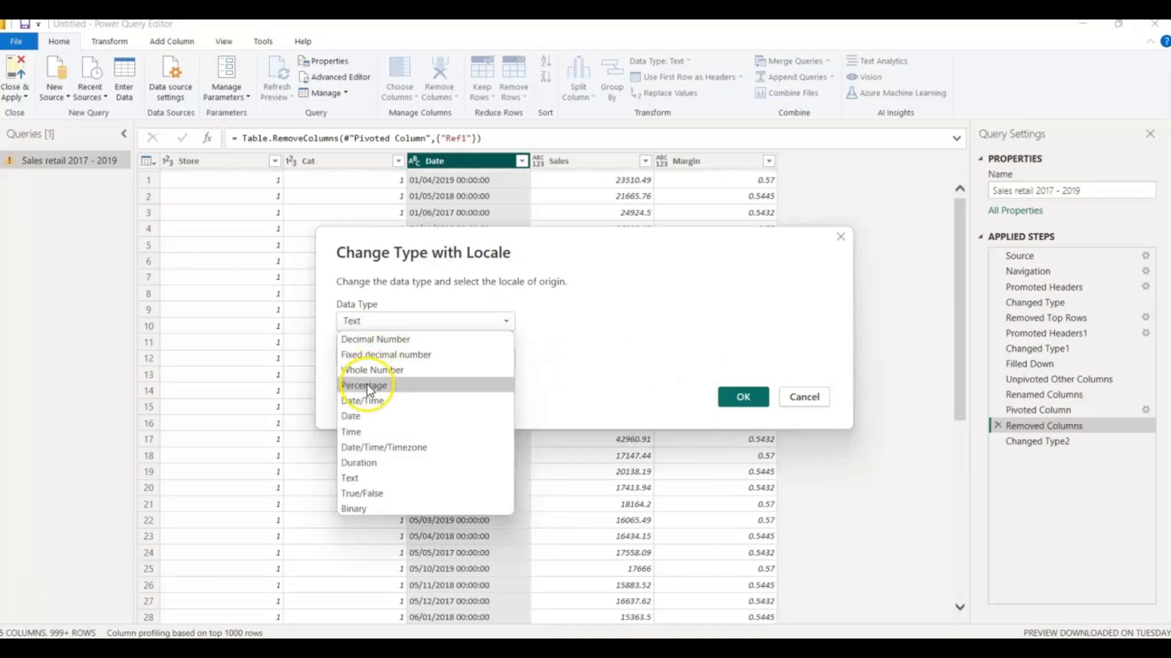
left_click(363, 400)
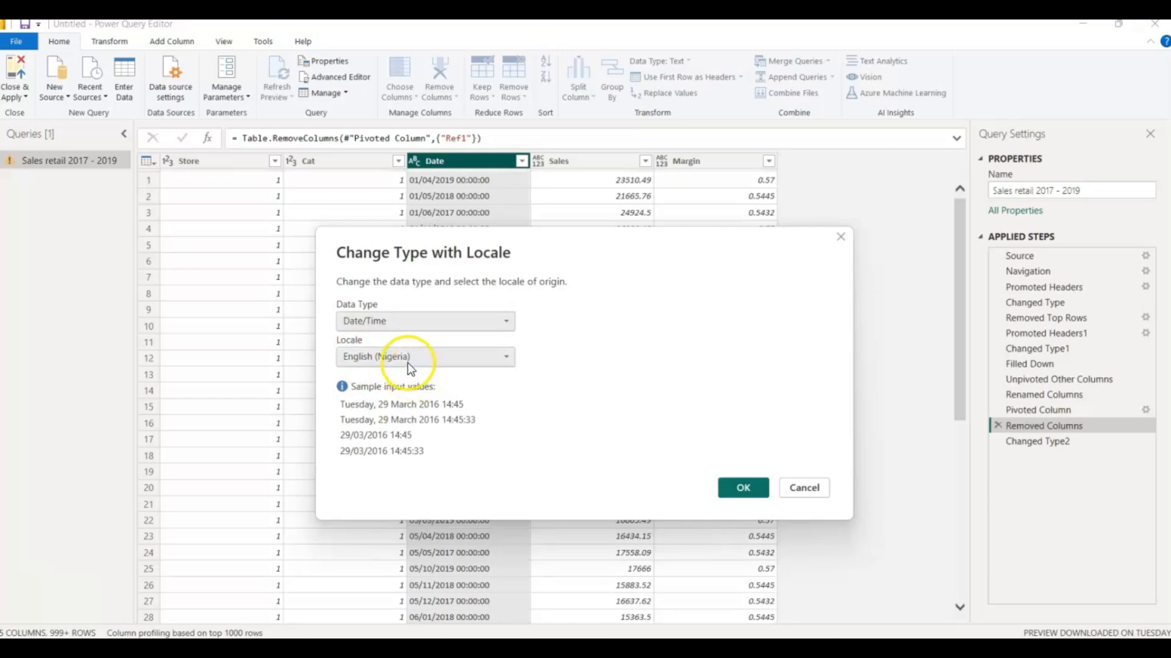
left_click(507, 357)
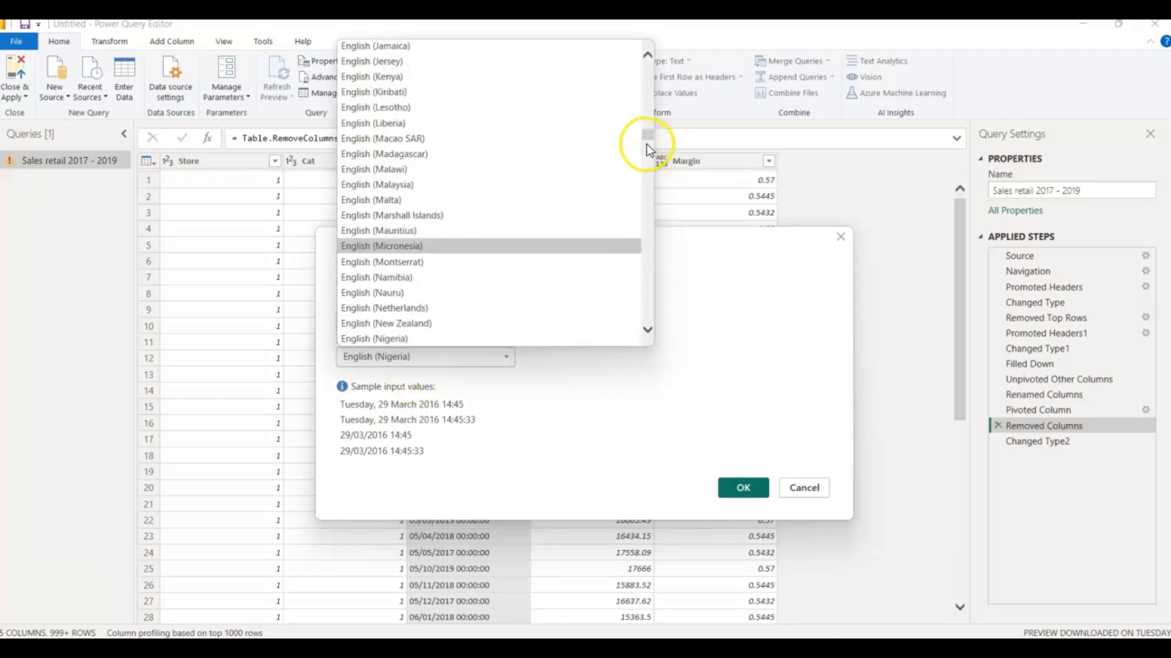
mouse_move(650, 133)
left_mouse_down()
mouse_move(648, 123)
mouse_move(650, 153)
left_mouse_up()
left_click(427, 241)
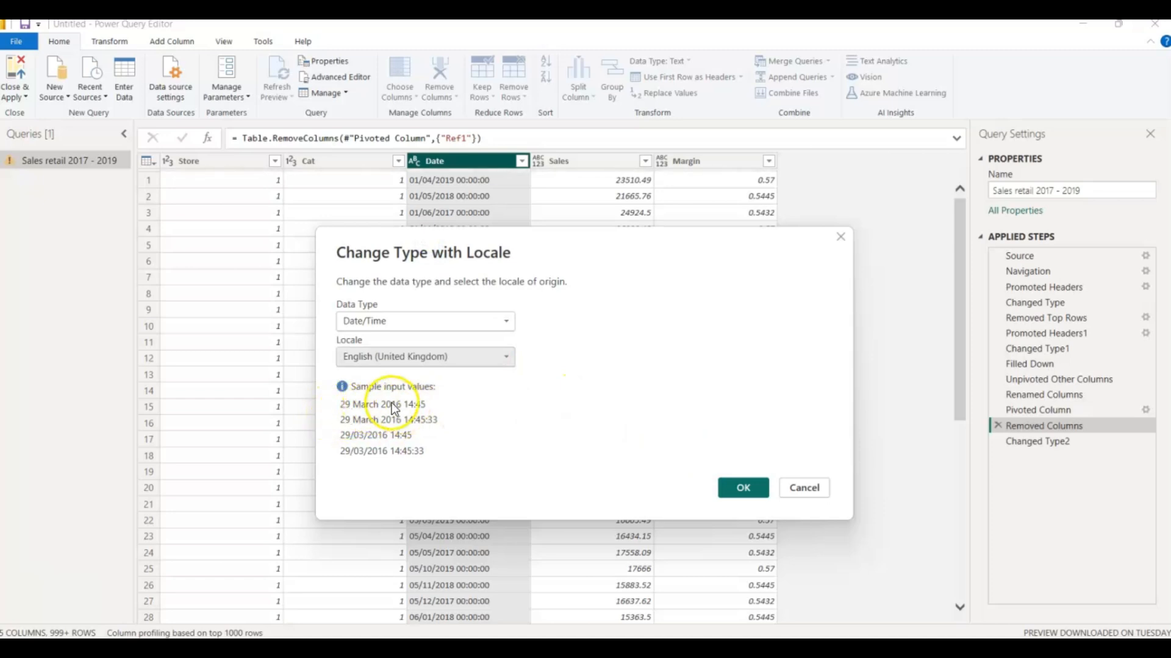
left_click(738, 487)
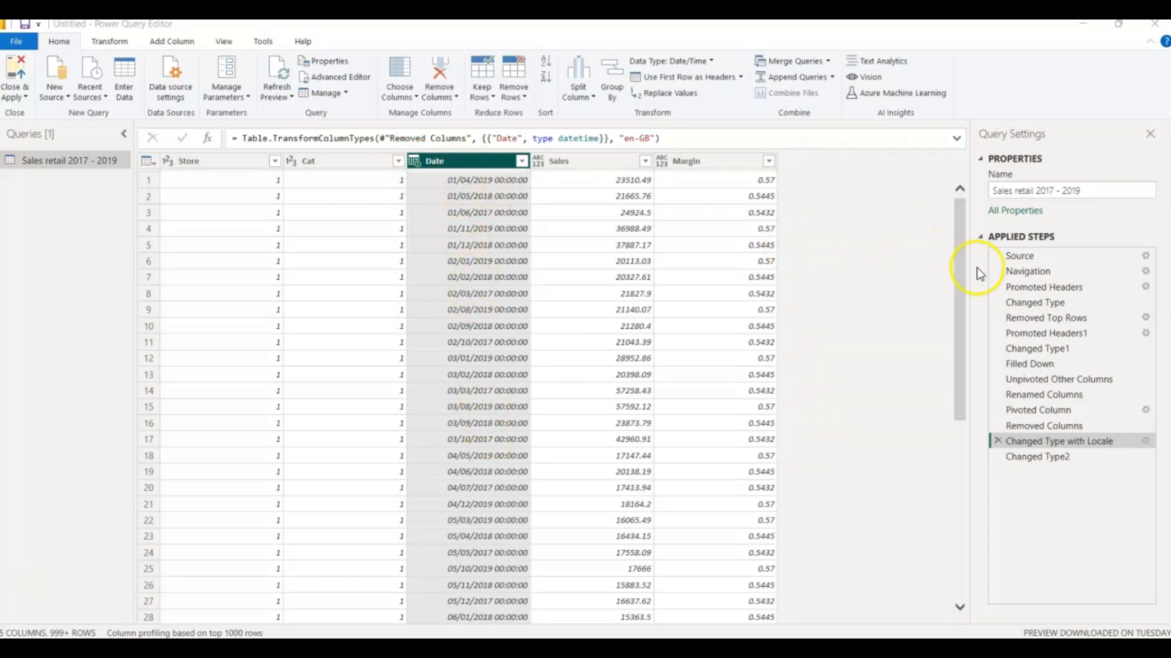
Change the Date column's data type to Date as a new step inserted after Changed Type with Locale.
left_click_drag(960, 258, 919, 195)
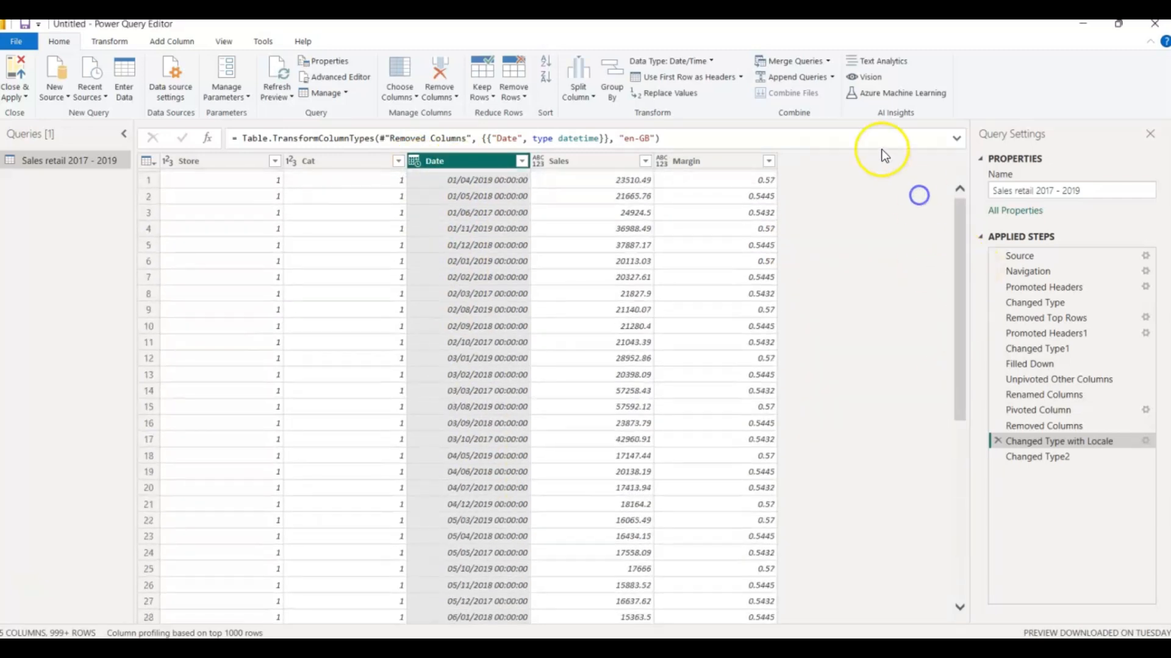
left_click(414, 161)
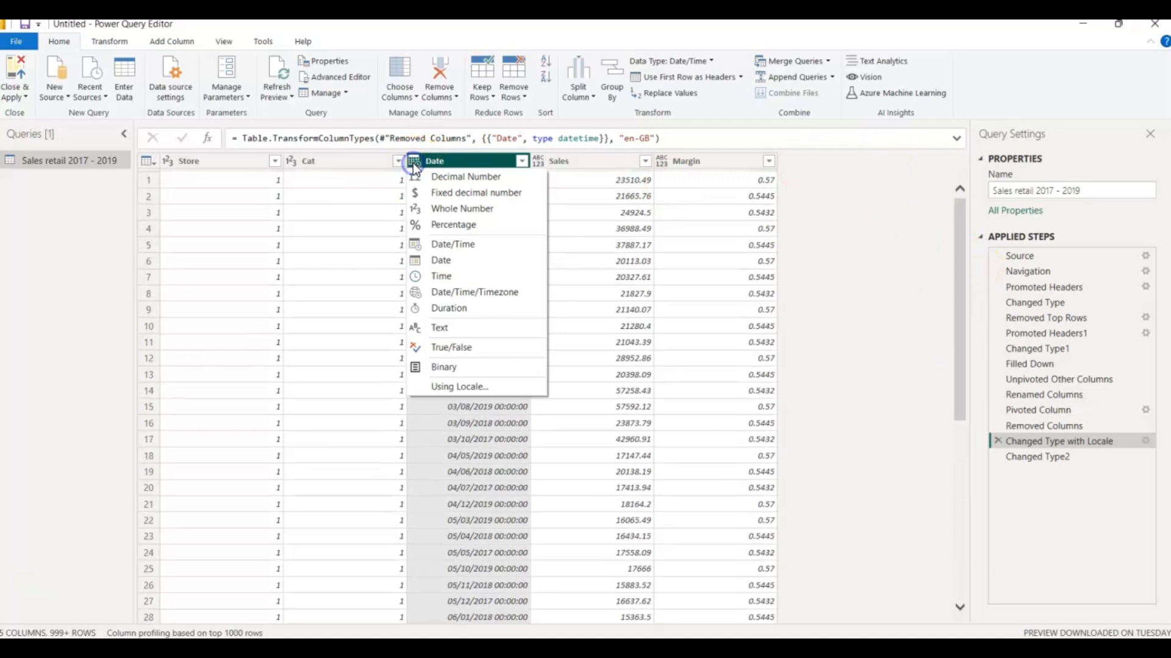
left_click(447, 262)
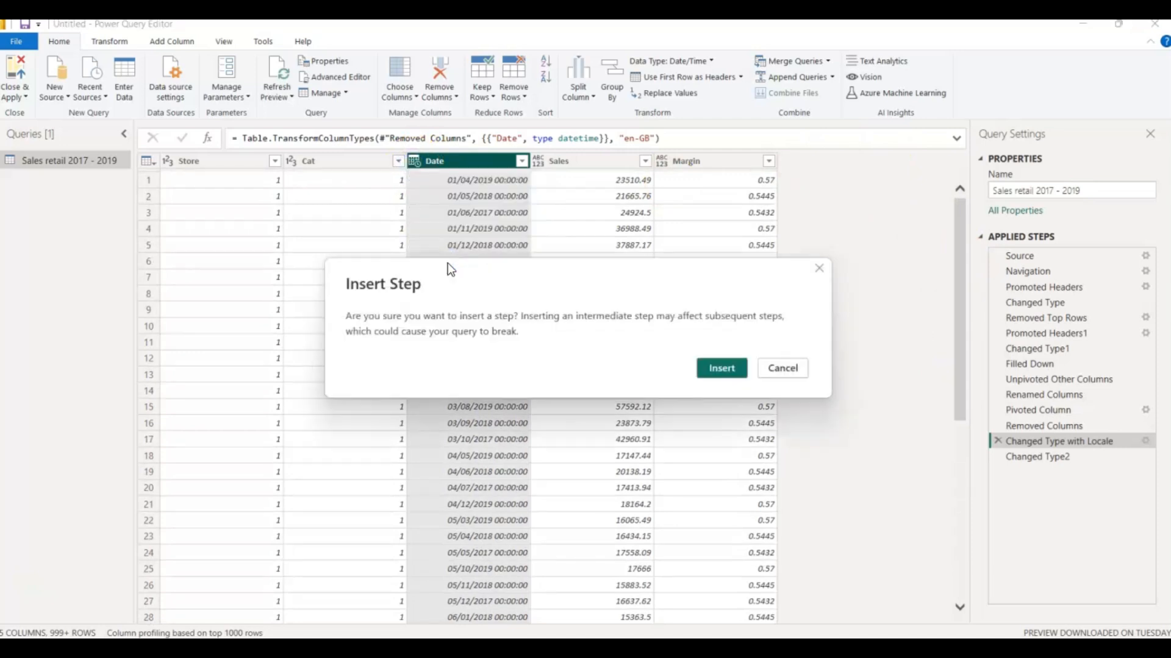
left_click(721, 367)
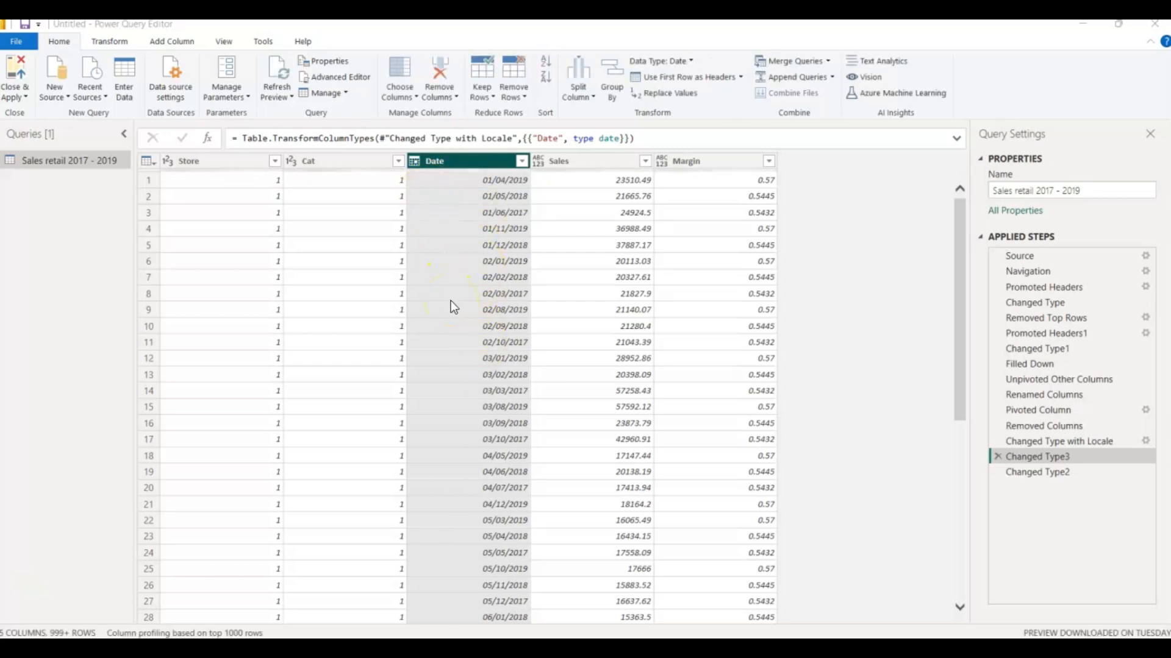
left_click(536, 160)
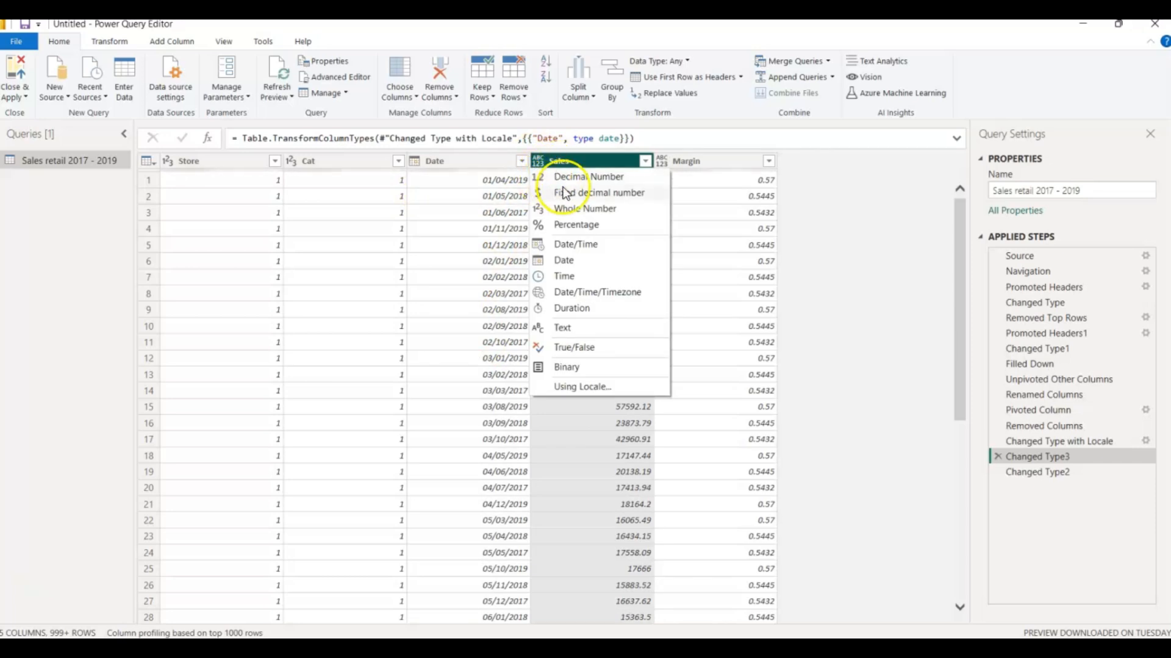
left_click(549, 176)
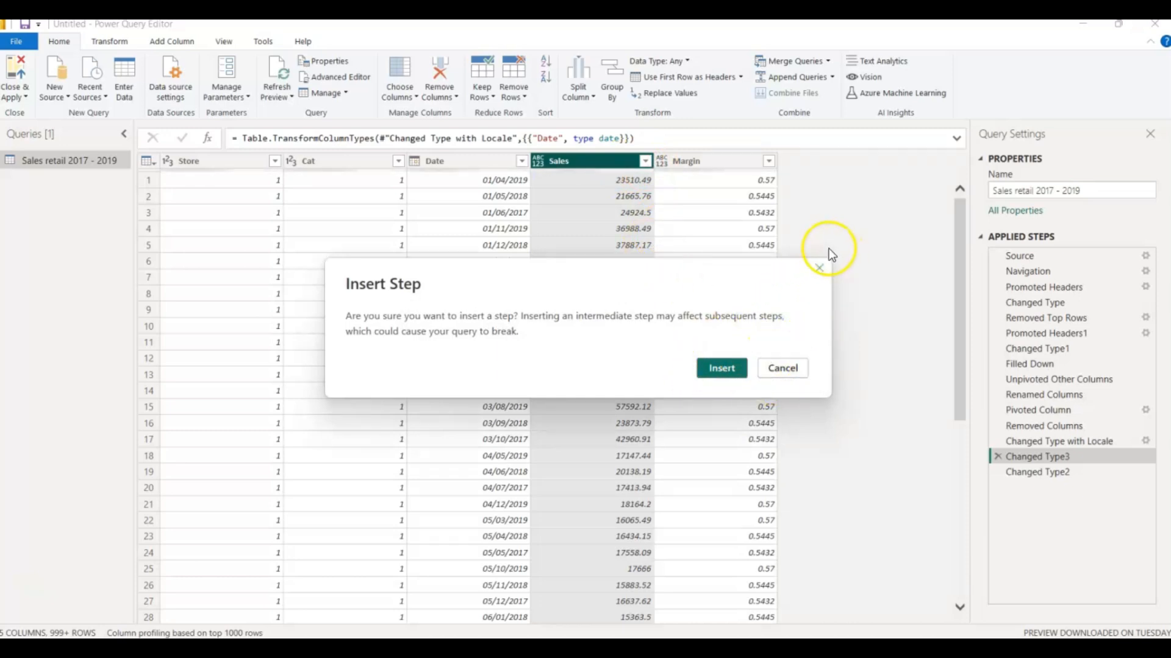
left_click(819, 268)
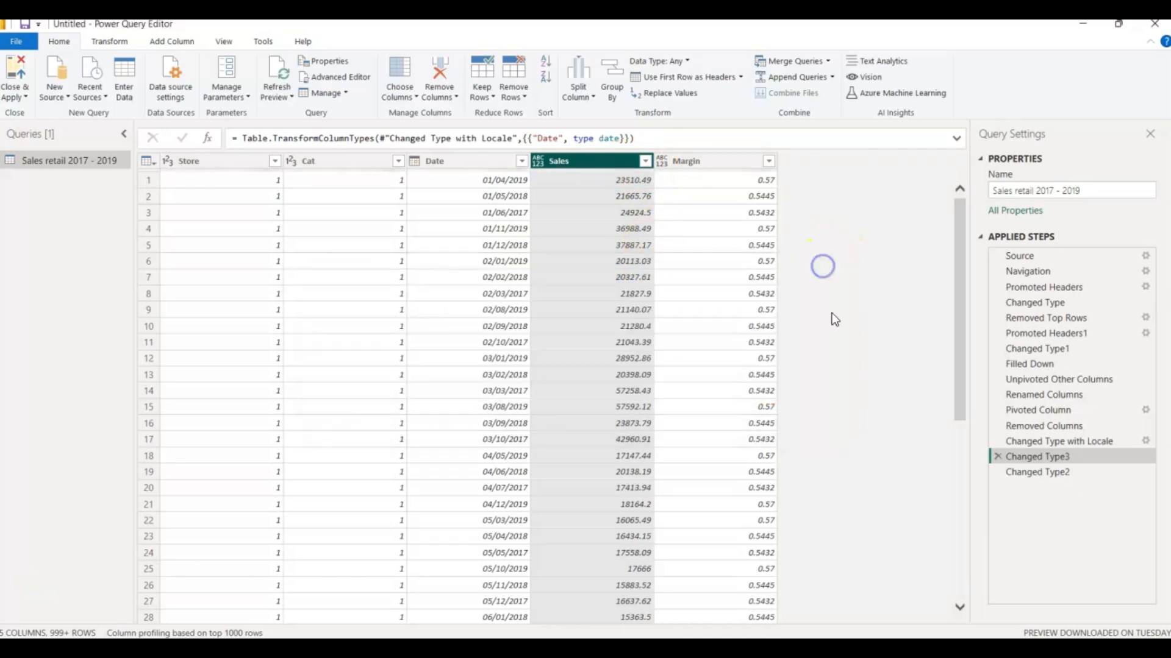
Delete the leftover Changed Type2 step and set the Sales column's data type to Decimal Number.
left_click(998, 472)
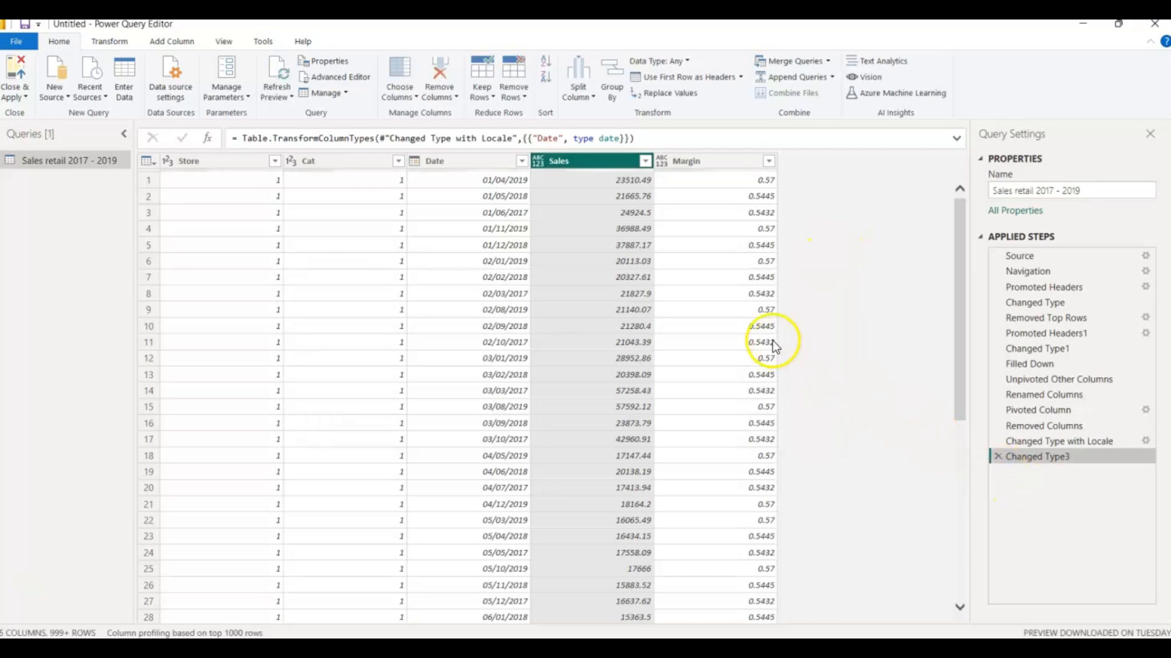
left_click(538, 159)
left_click(574, 182)
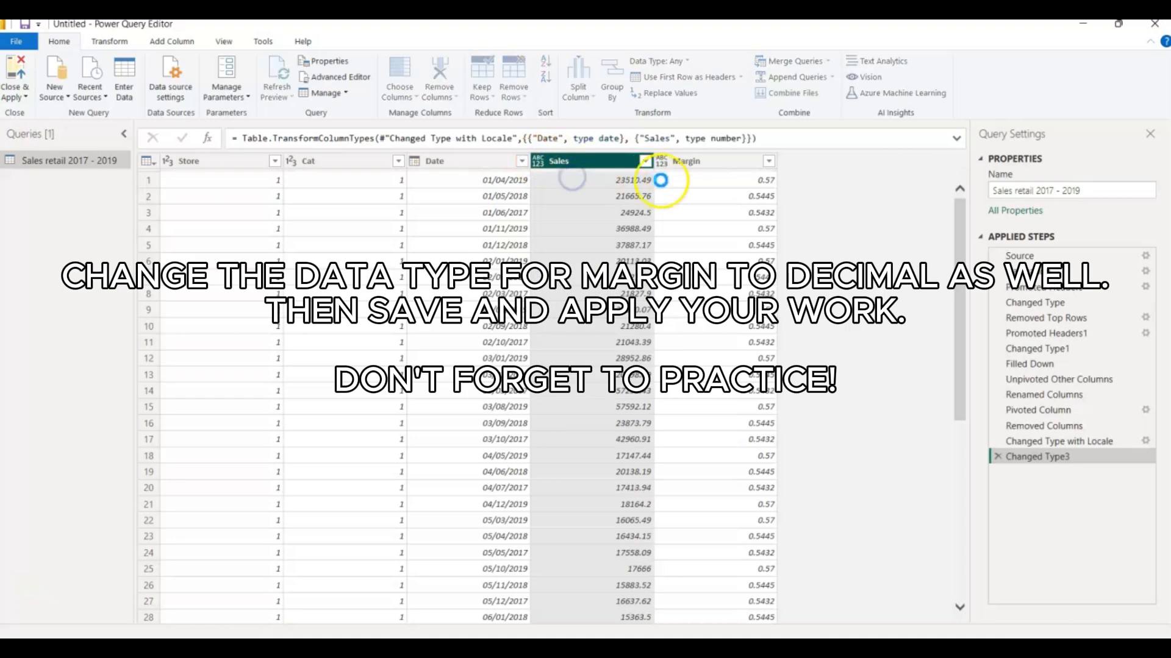